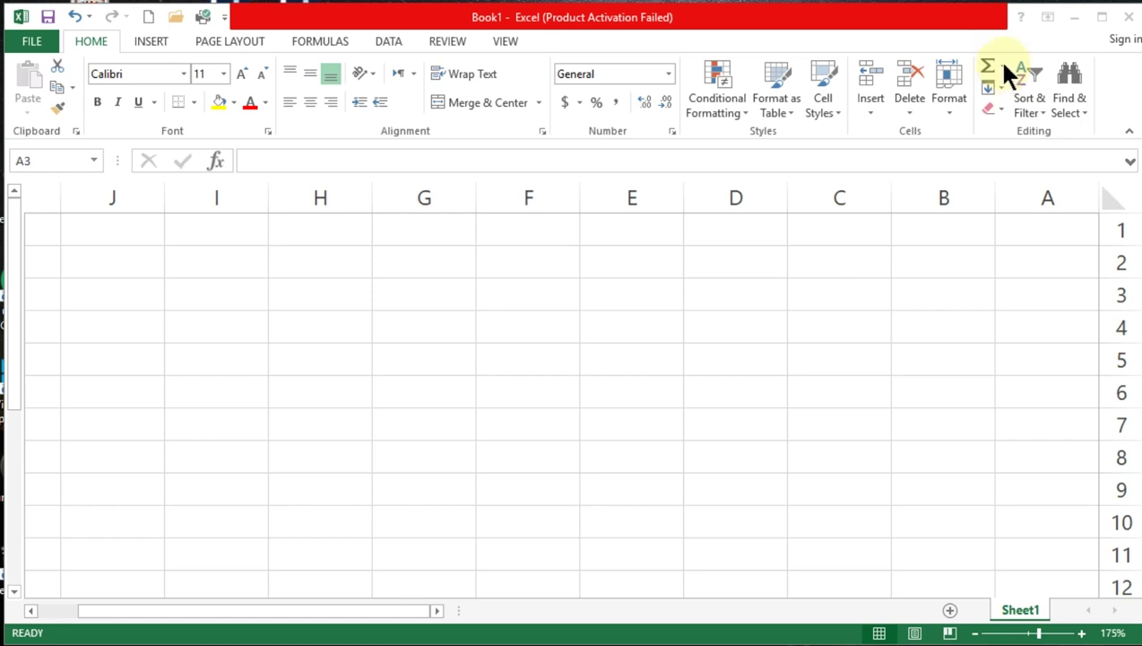
Enter 10, 50, 60 and 70 into cells B2 through B5.
left_click(1003, 67)
left_click(1003, 67)
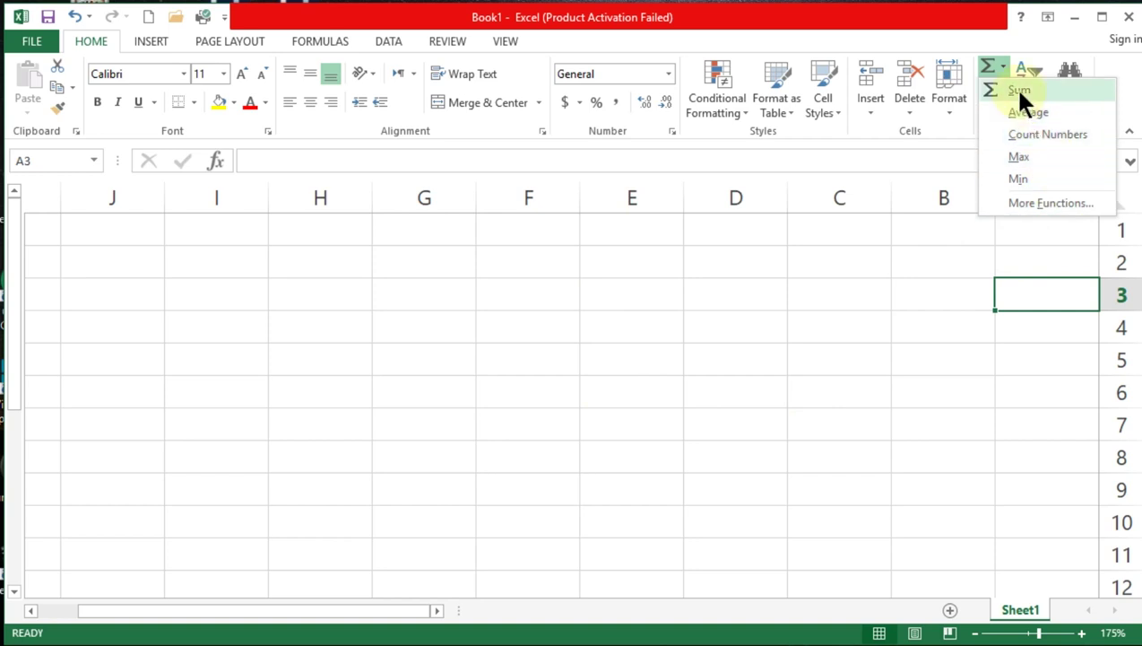
left_click(937, 258)
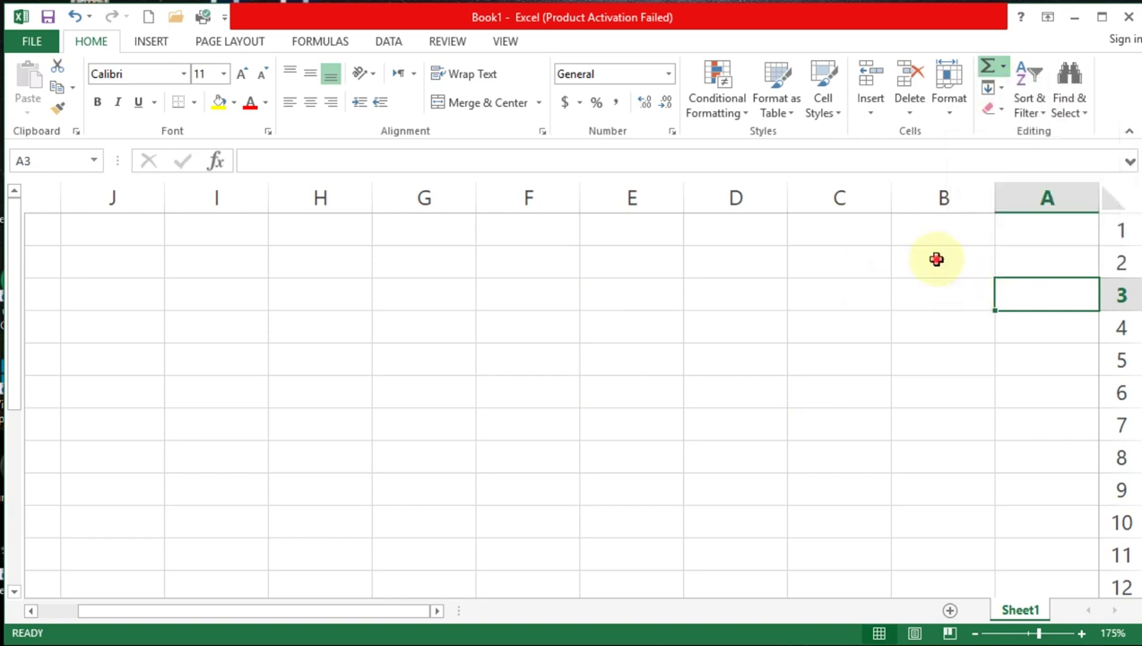
left_click(931, 262)
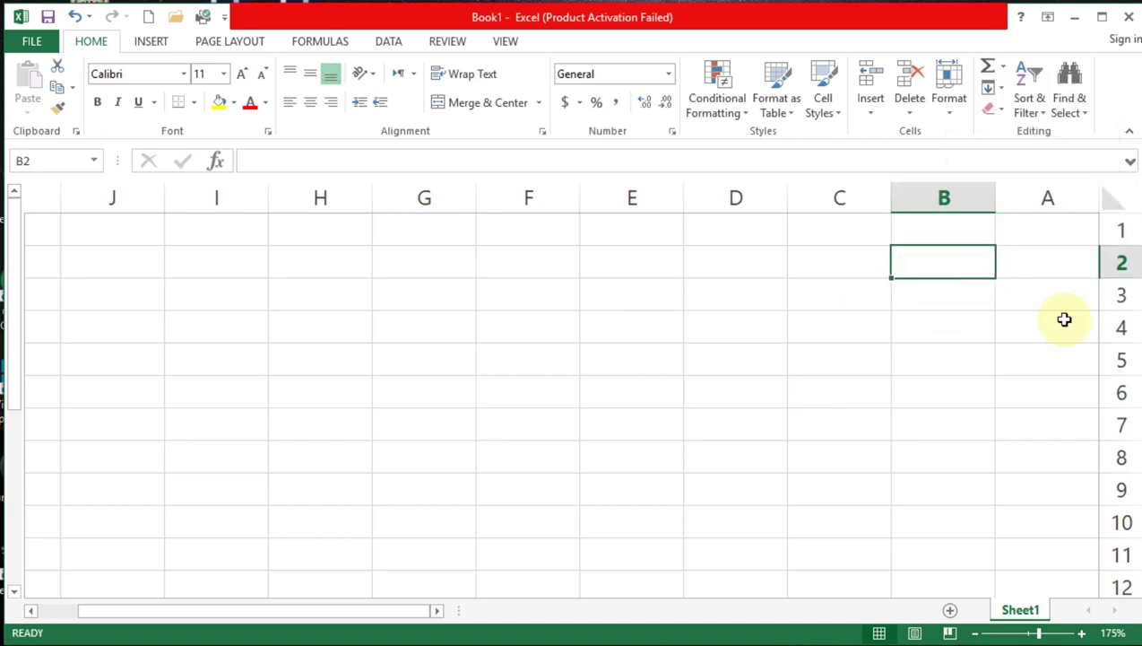
type("10")
key("Return")
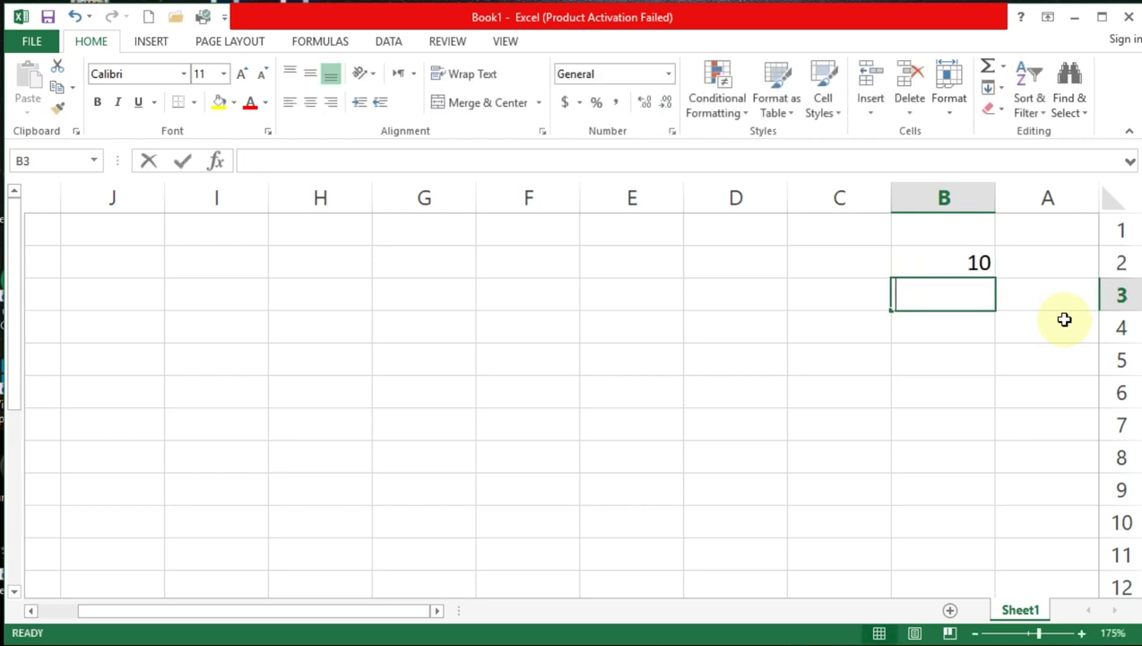
type("50")
key("Return")
type("60")
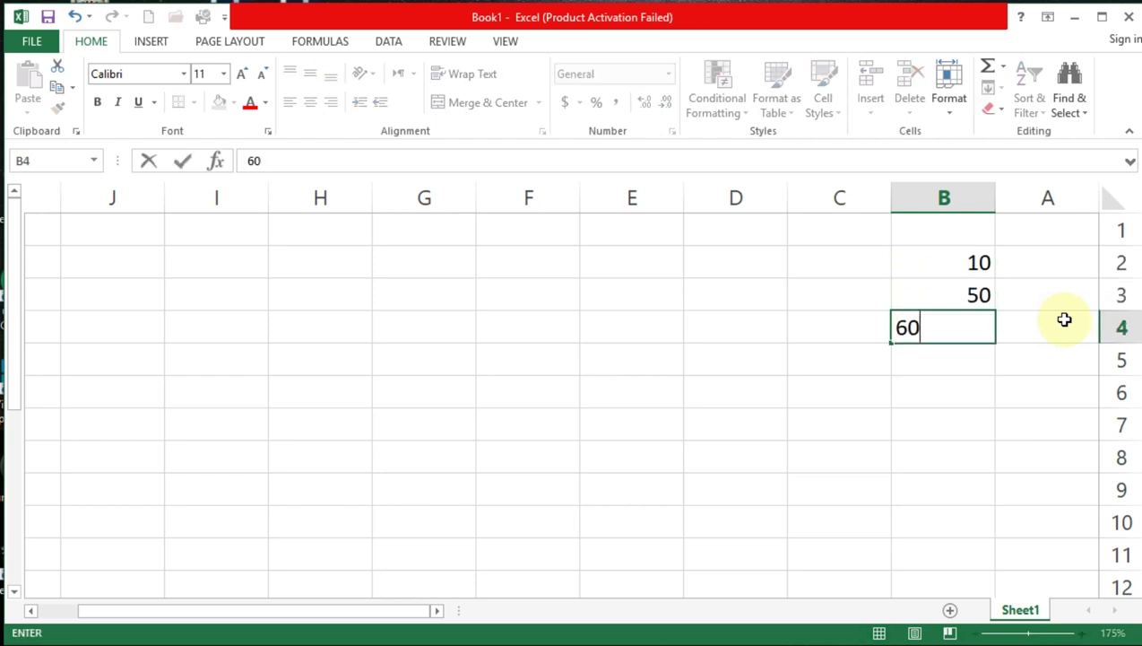
key("Return")
type("70")
key("Return")
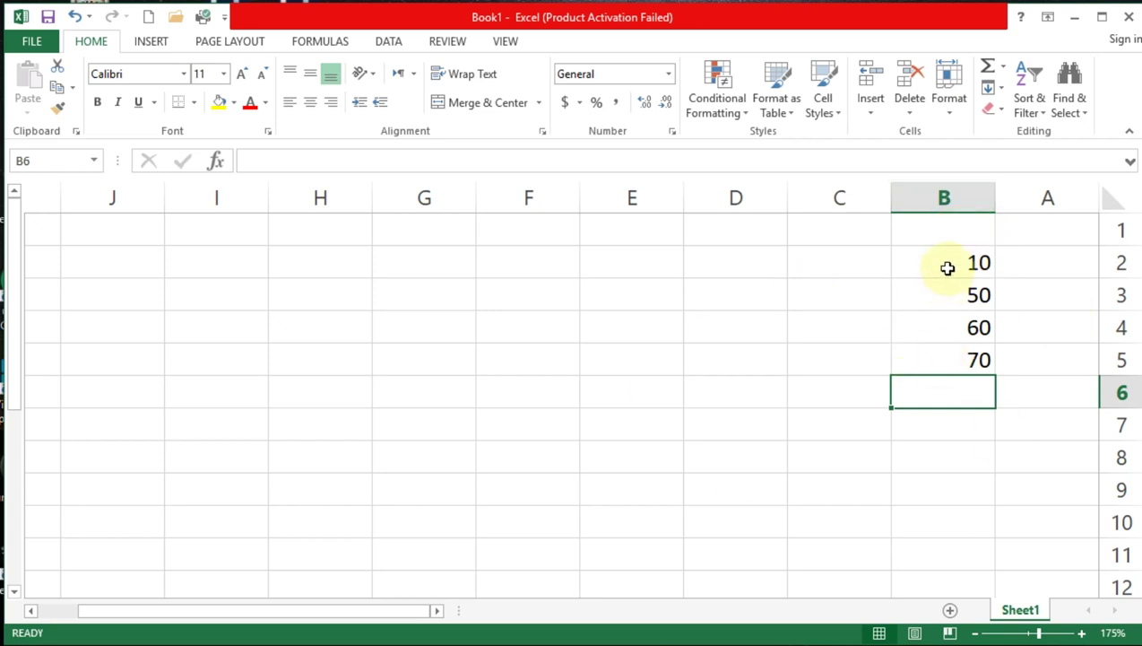
AutoSum B2:B6 so B6 holds =SUM(B2:B5) totalling 190.
left_click_drag(948, 266, 946, 393)
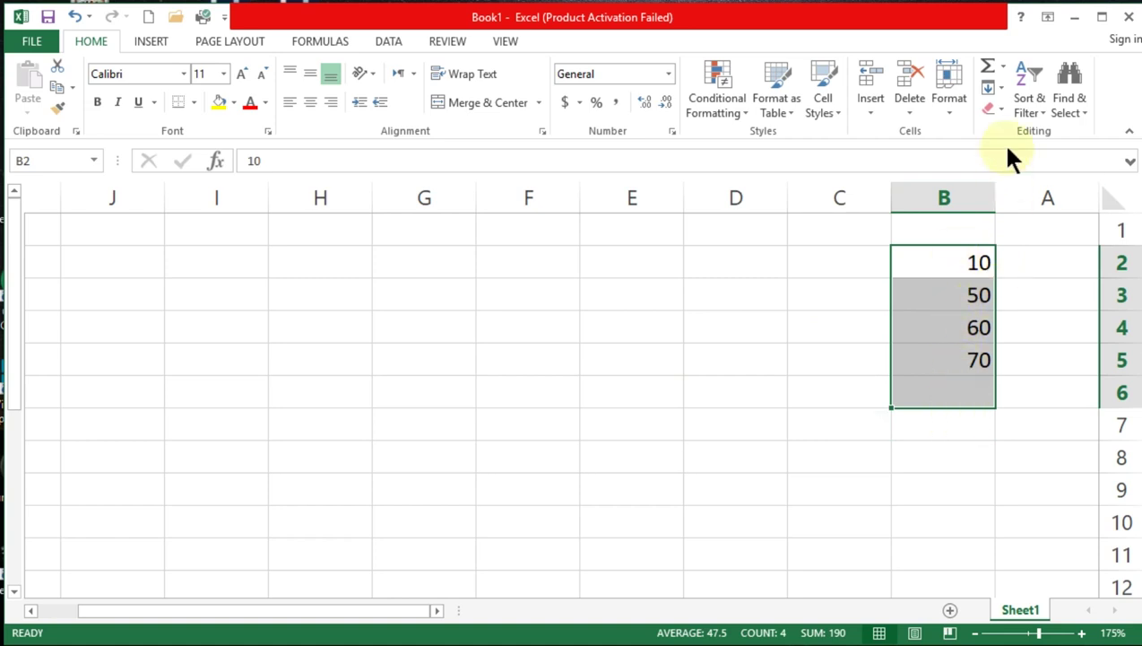
left_click(990, 68)
left_click(944, 400)
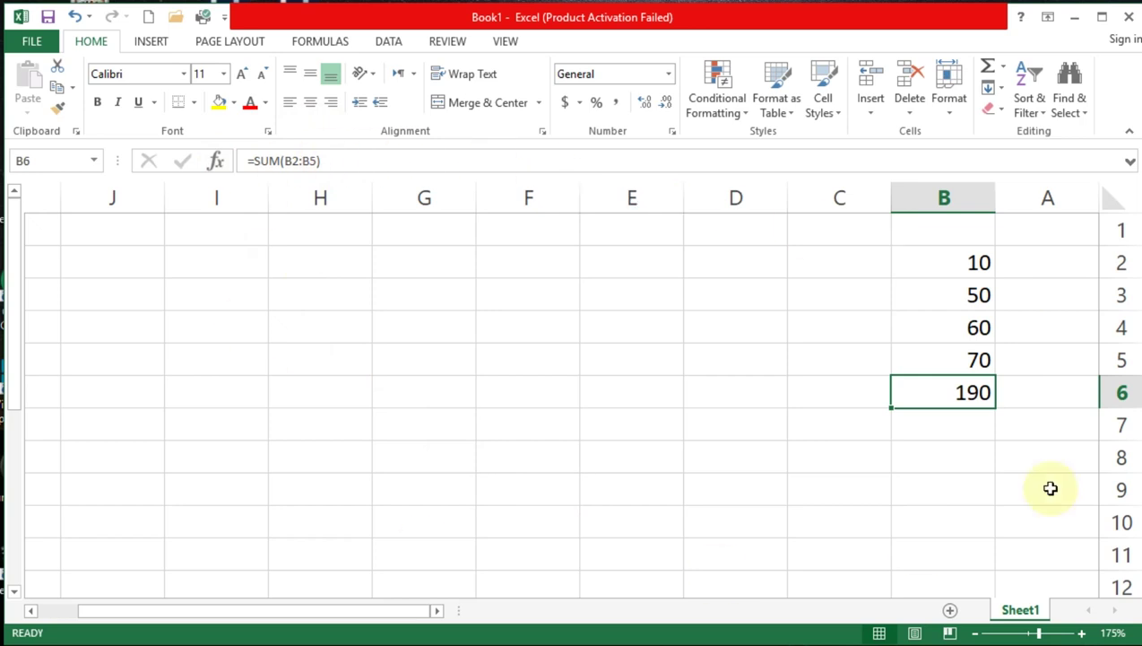
left_click(819, 394)
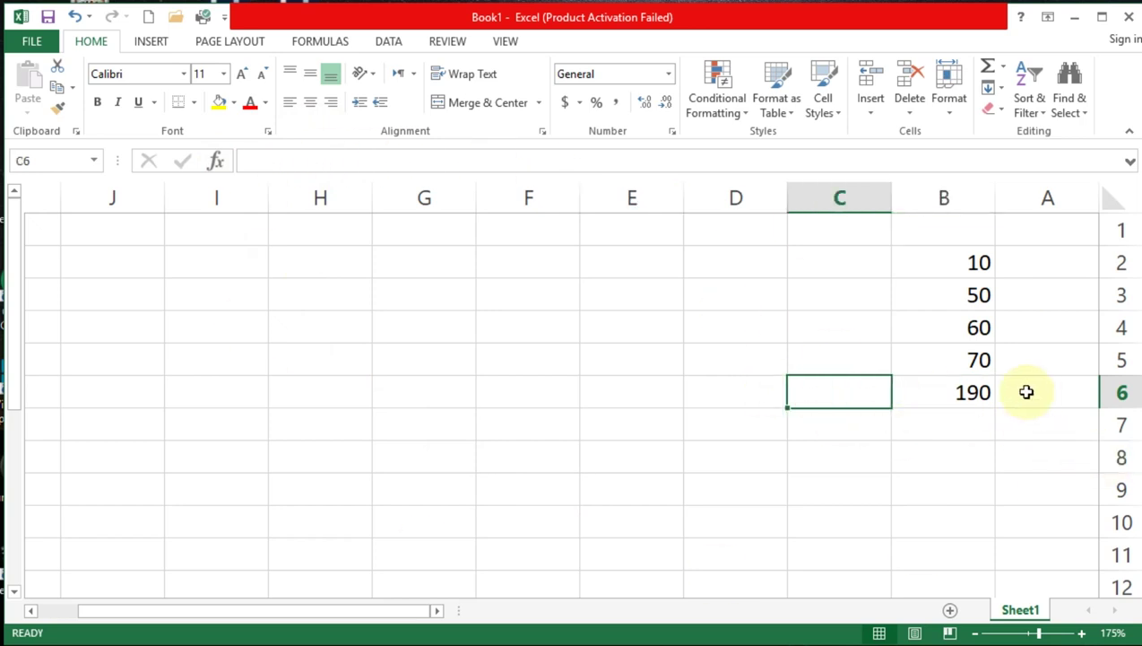
left_click(976, 392)
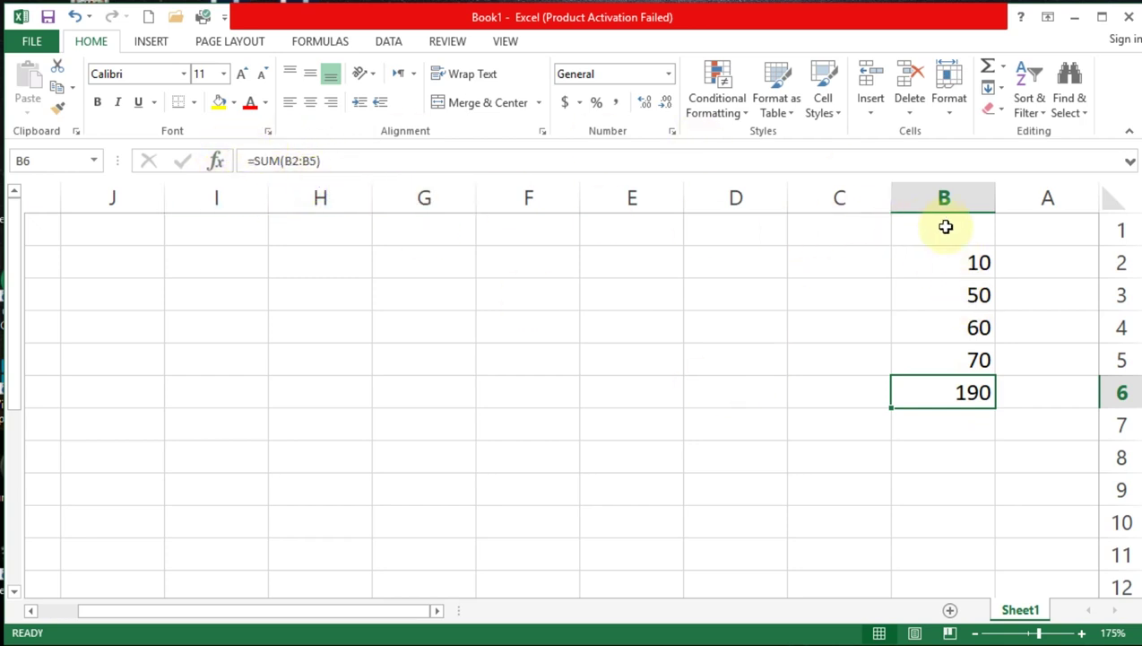
left_click(957, 263)
left_click(961, 368)
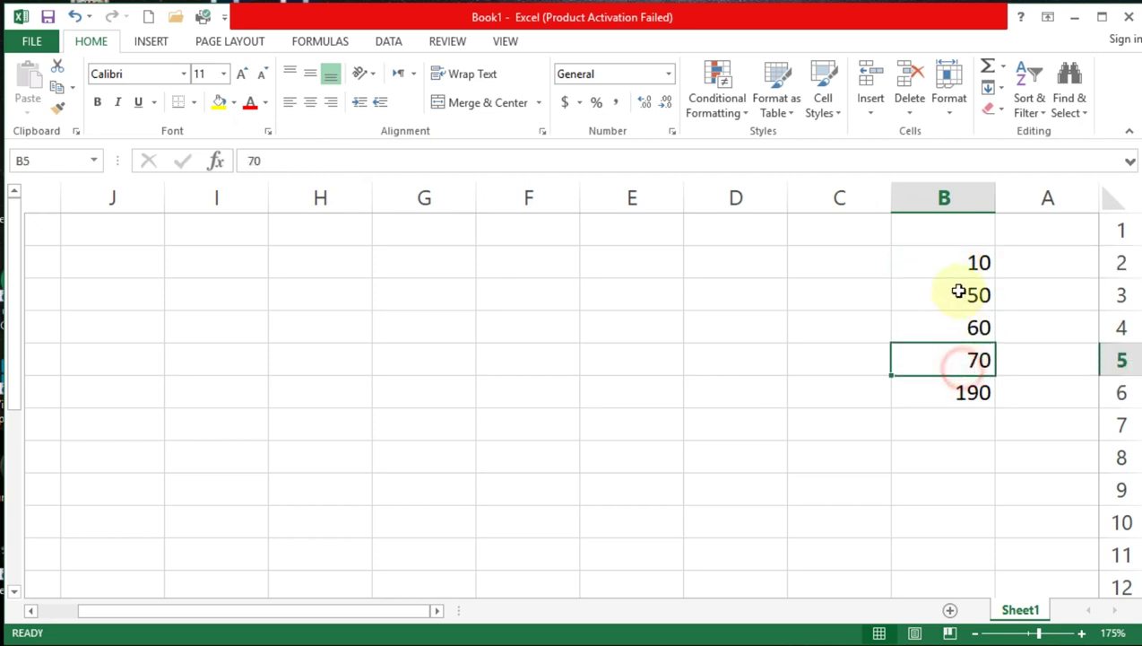
left_click(954, 261)
left_click(968, 359)
left_click(950, 261)
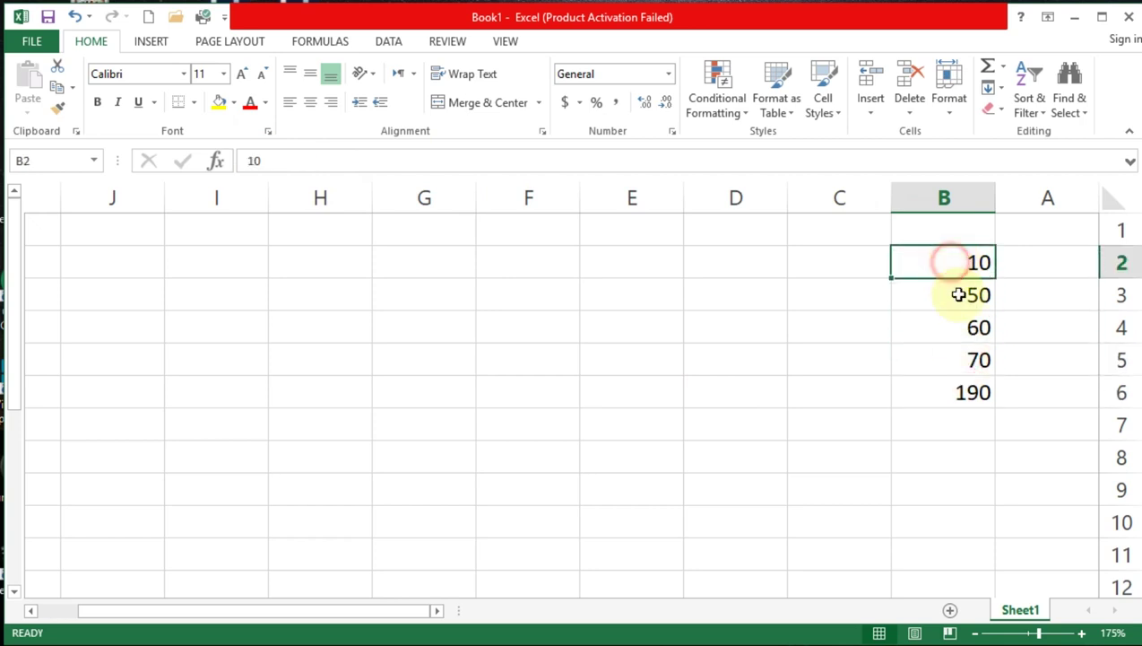
left_click(975, 359)
left_click_drag(958, 264, 977, 359)
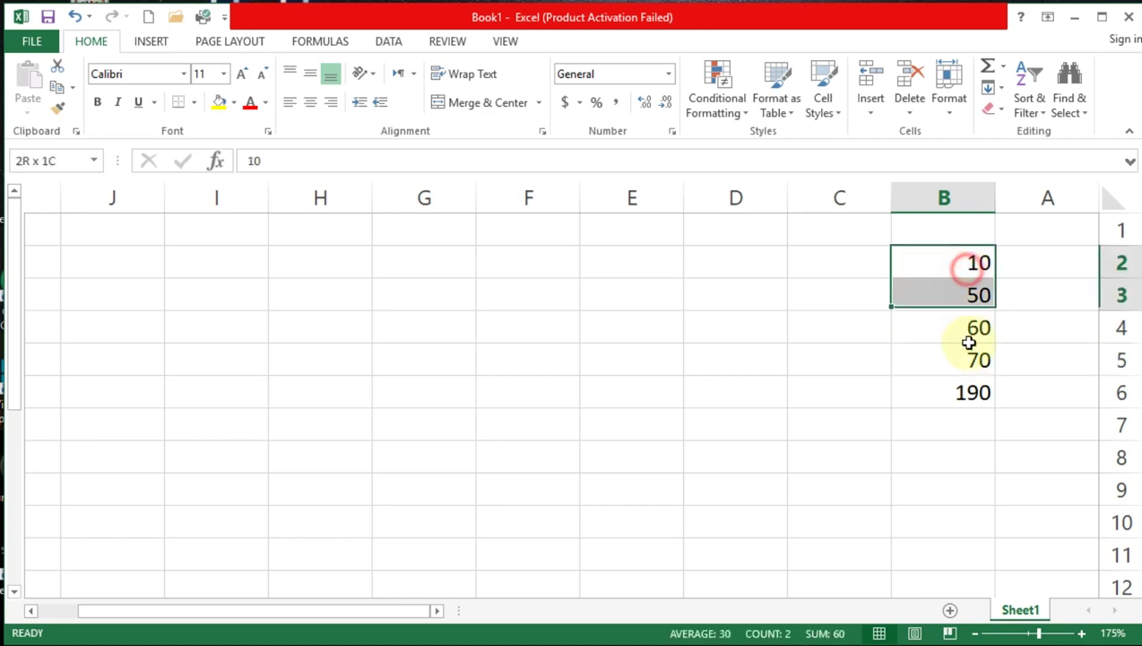
left_click(970, 392)
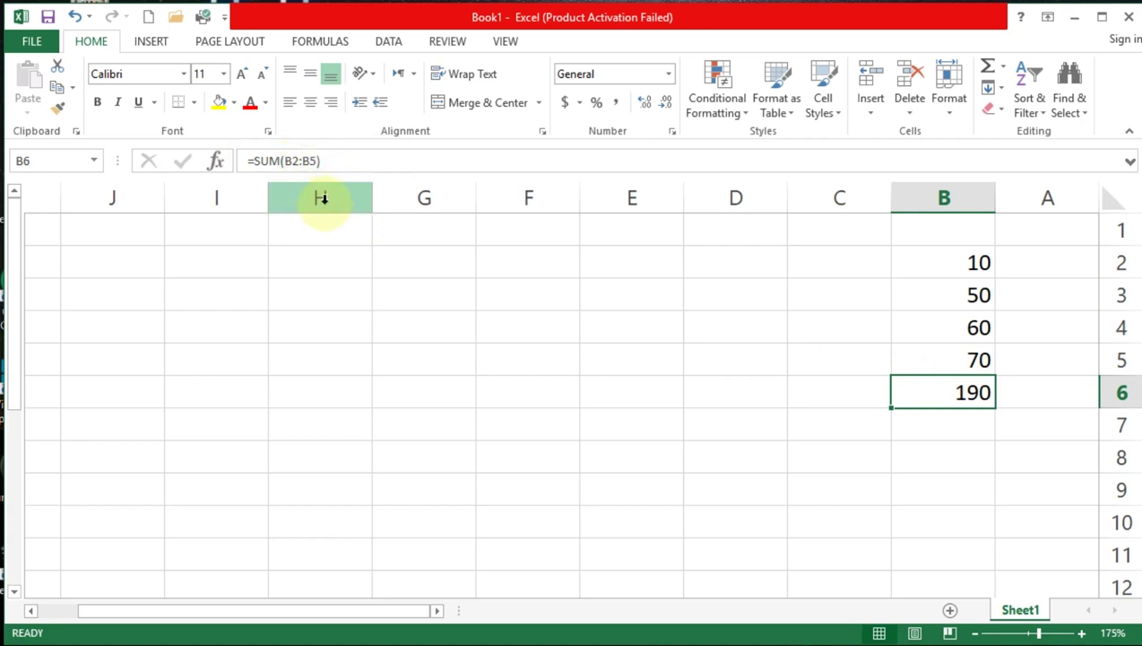
left_click(912, 393)
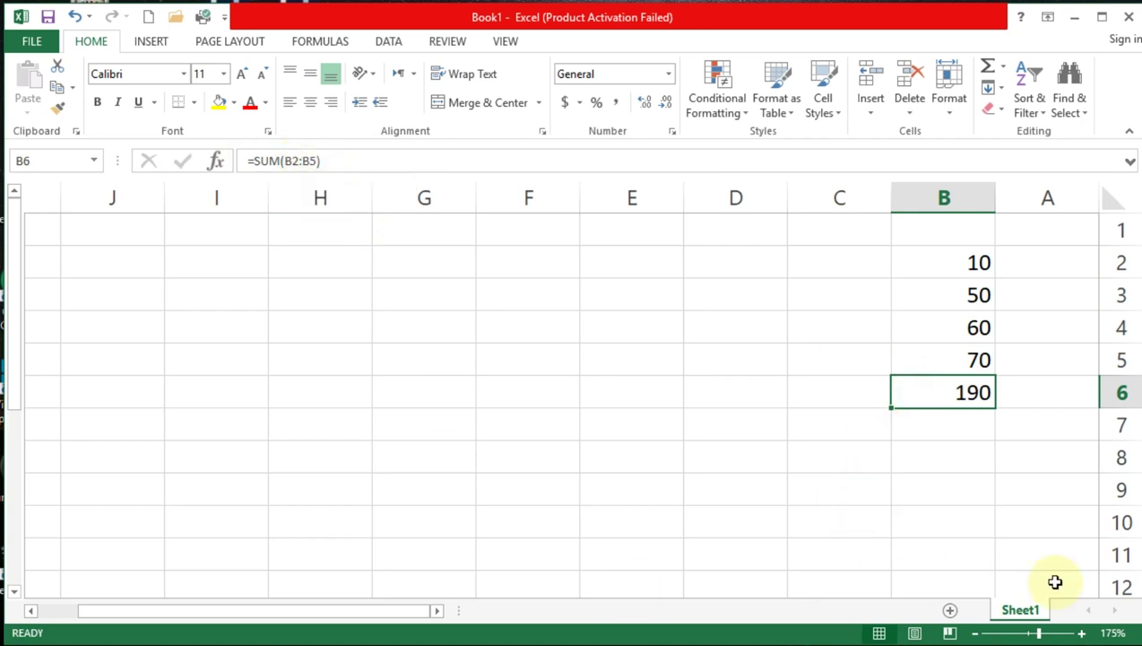
Delete the 190 total from cell B6.
key("Delete")
left_click(829, 391)
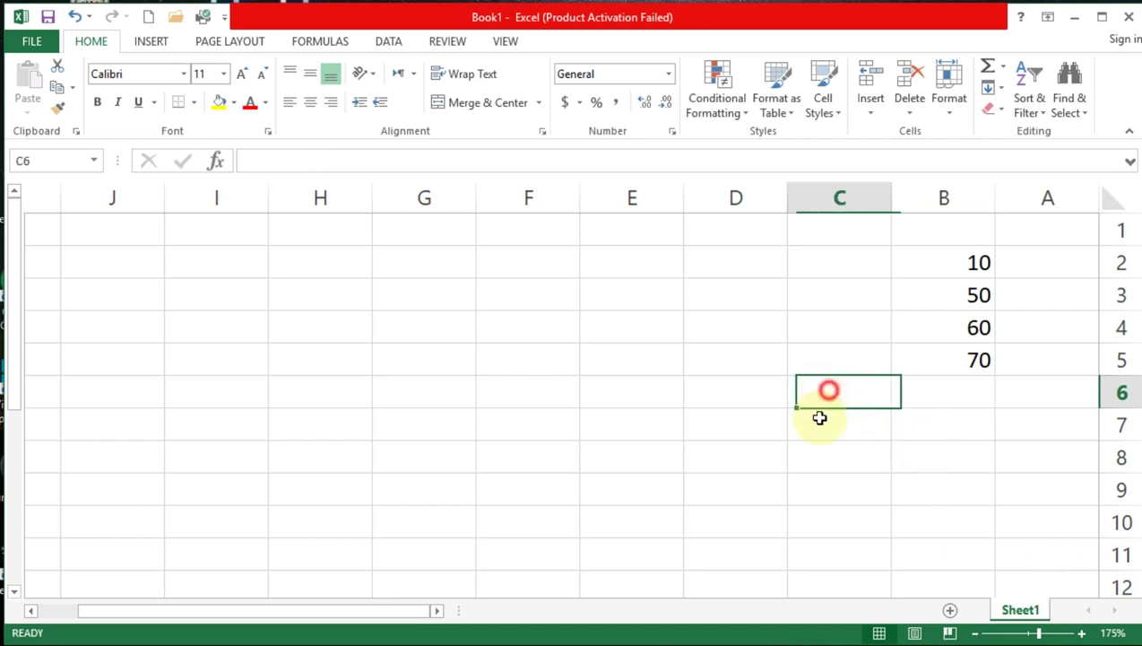
left_click(750, 270)
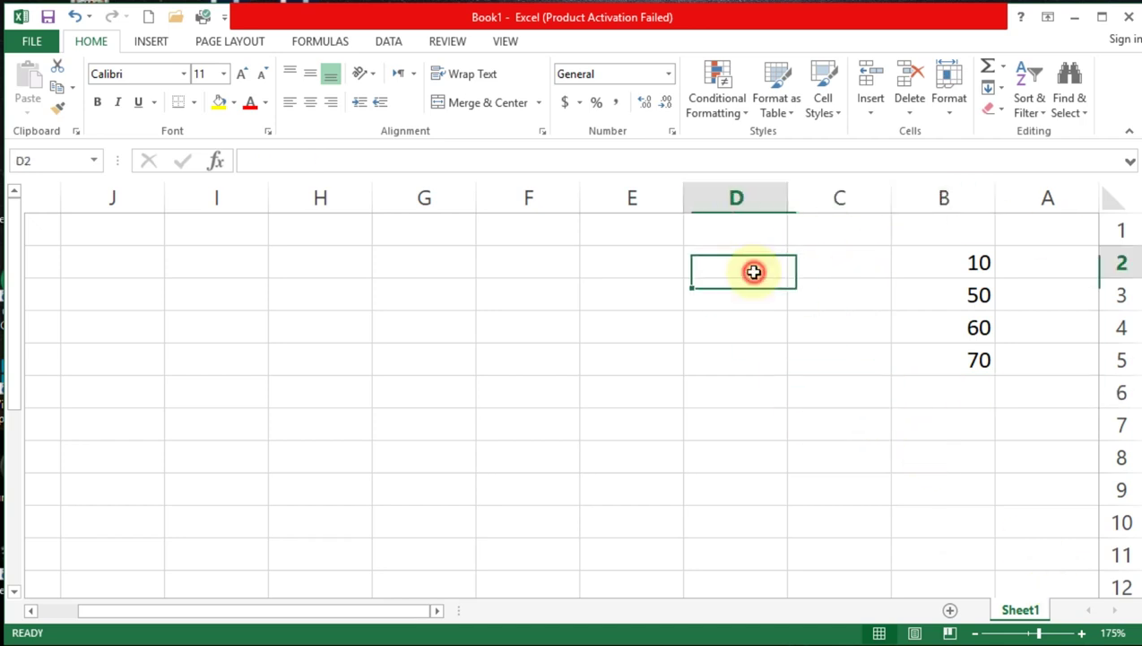
left_click(836, 262)
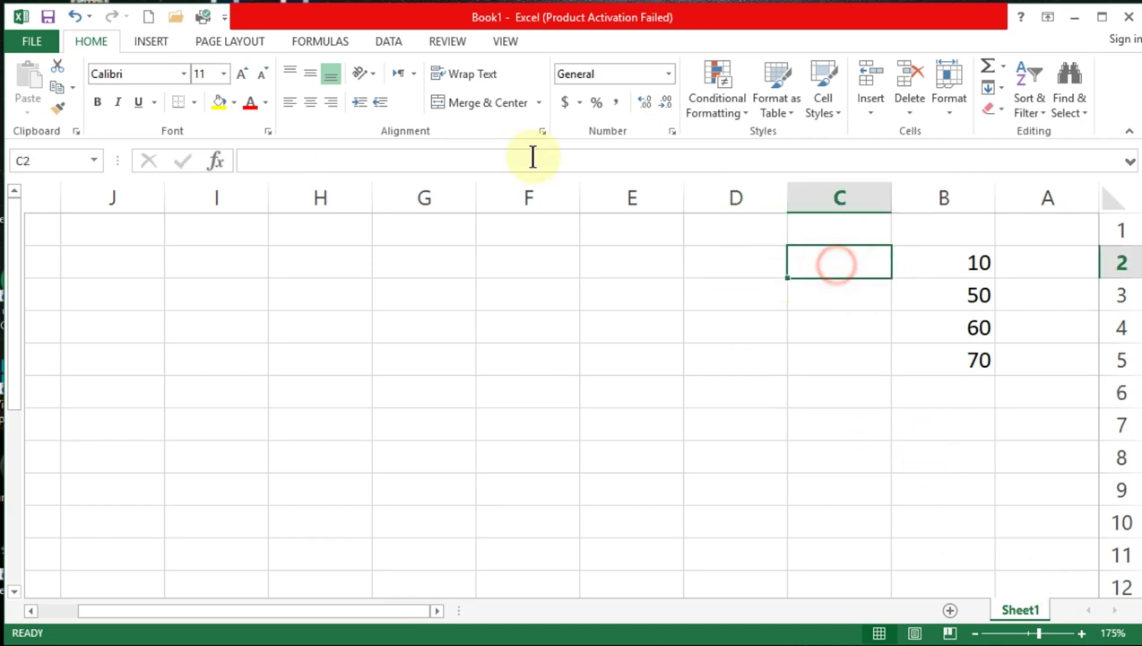
left_click(902, 401)
Select D7 and bring up the Insert Function dialog for it.
left_click(737, 435)
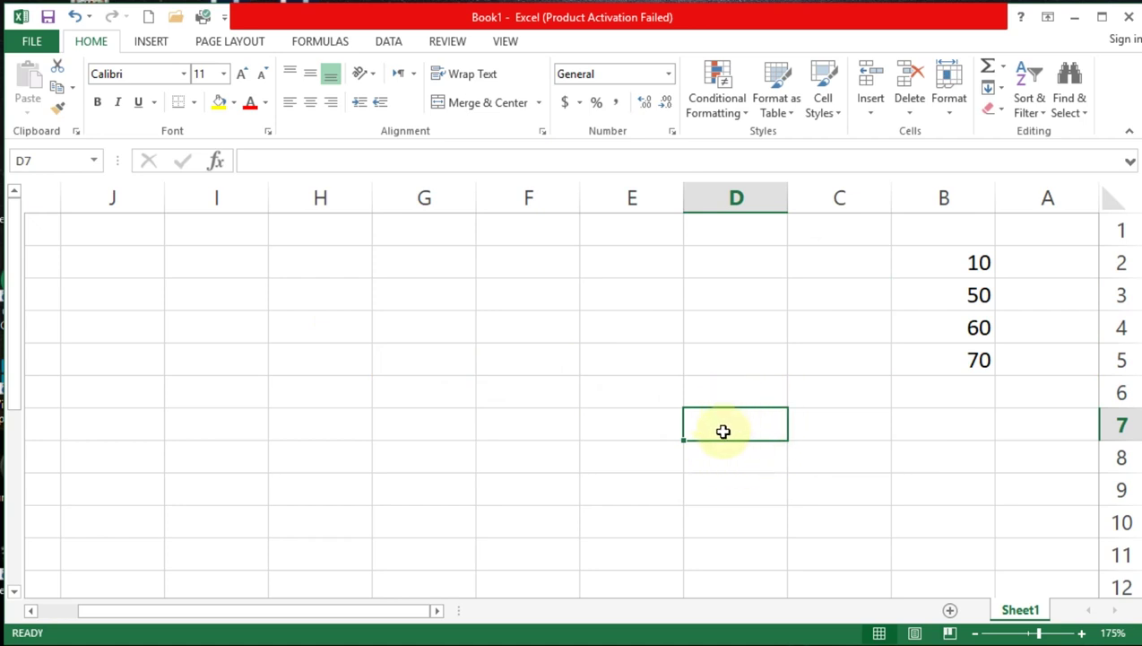
left_click(748, 395)
left_click(746, 421)
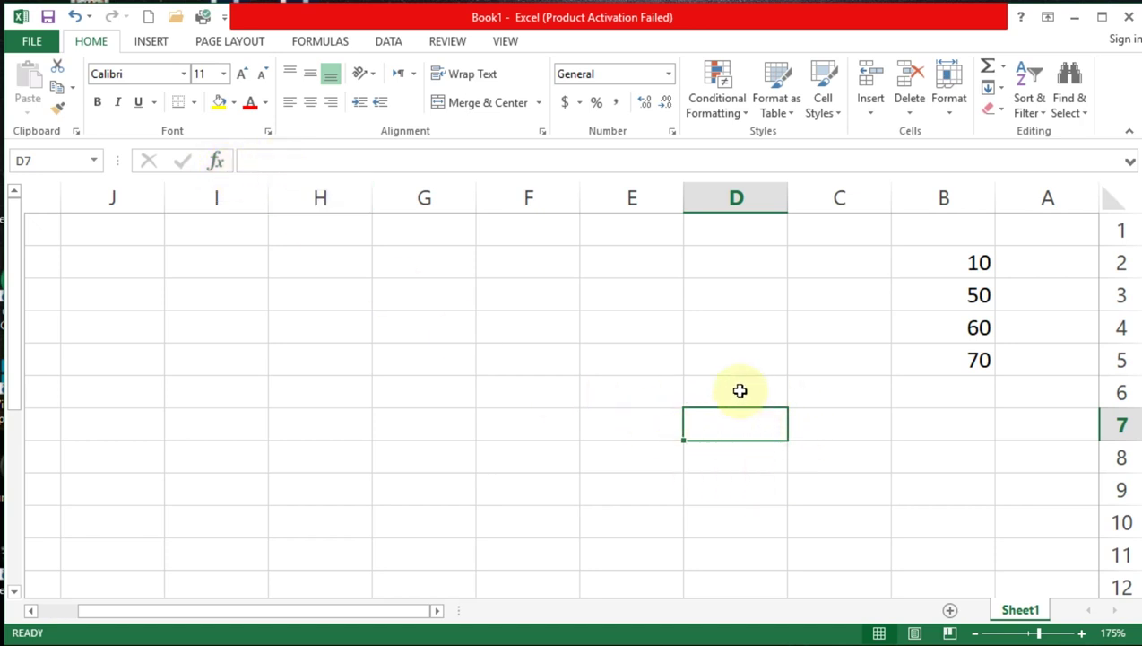
left_click(216, 161)
left_click_drag(359, 188, 348, 121)
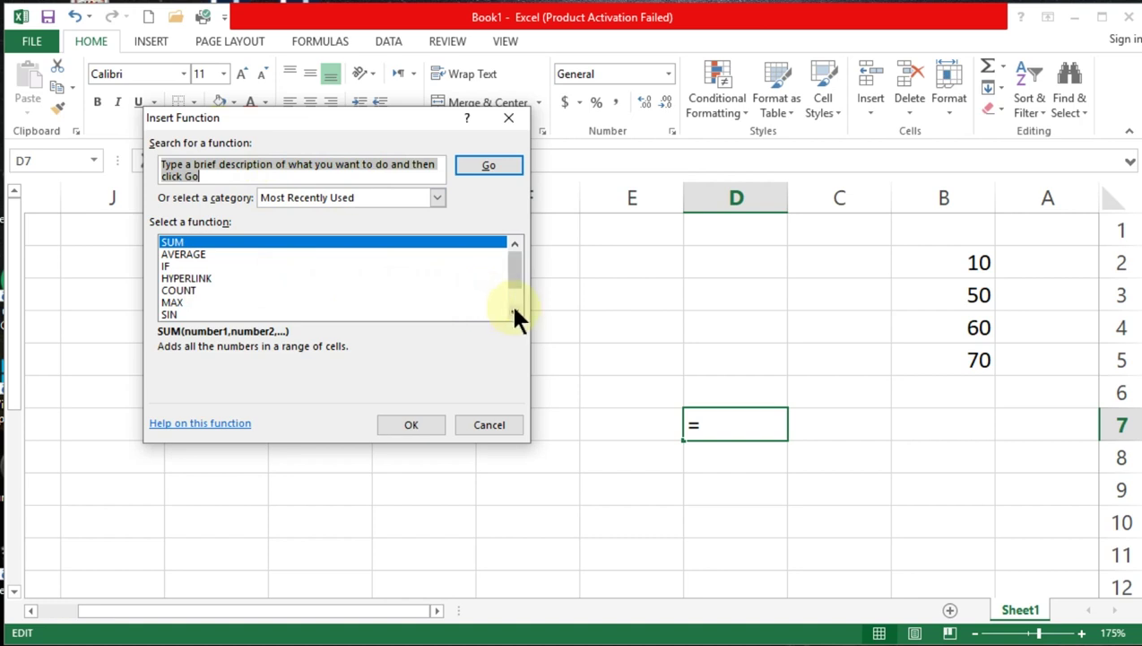
Browse the Logical and All function categories, then settle on Most Recently Used.
mouse_move(510, 301)
left_mouse_down()
mouse_move(517, 289)
mouse_move(466, 175)
left_mouse_up()
left_click(437, 198)
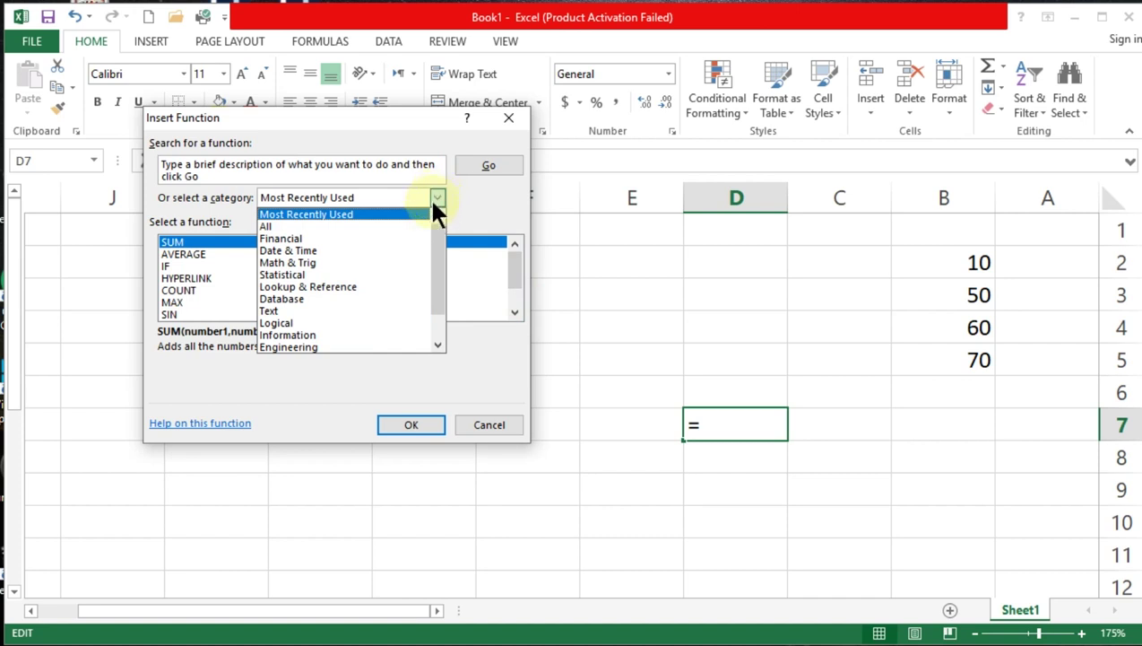
left_click(321, 324)
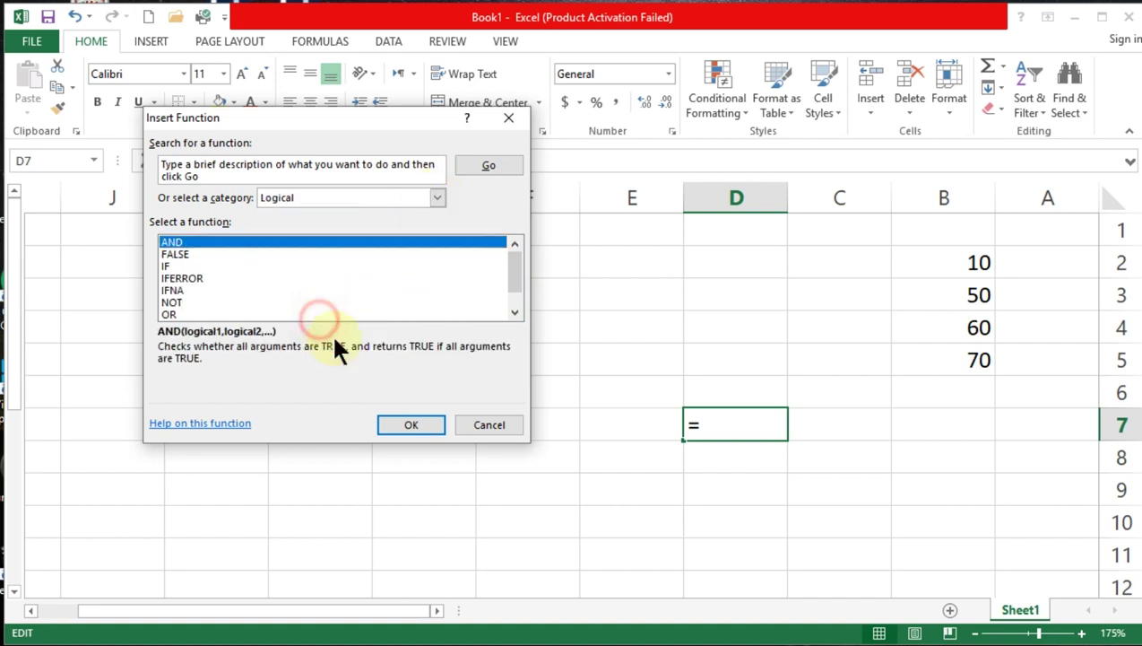
scroll(518, 281, "down", 1)
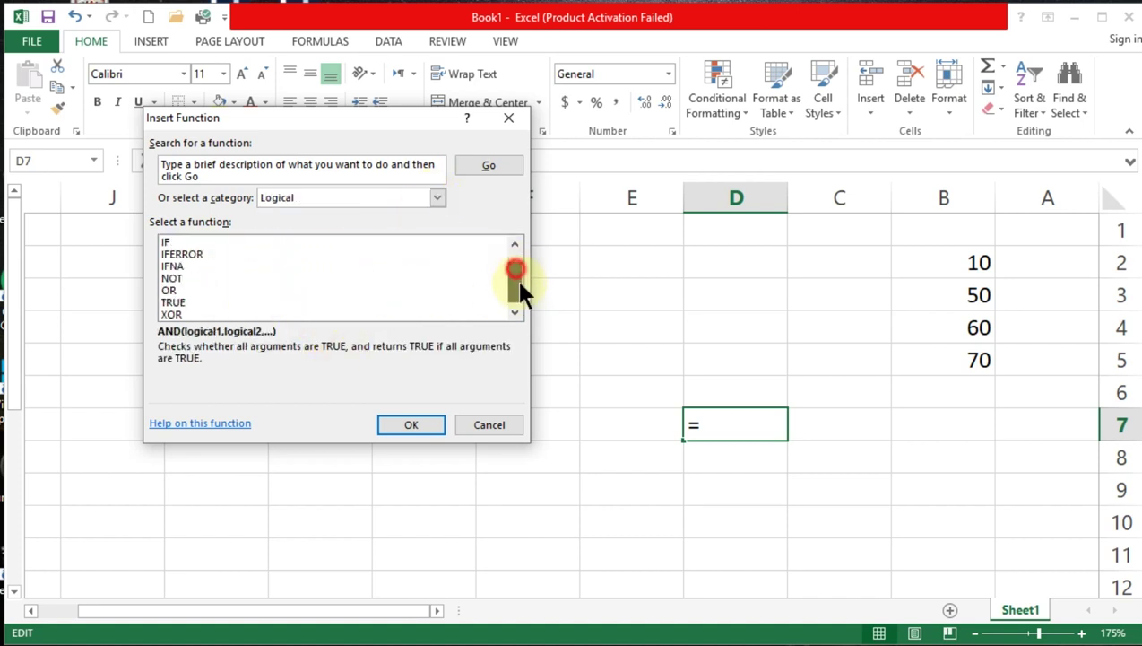
scroll(520, 296, "up", 1)
left_click(437, 198)
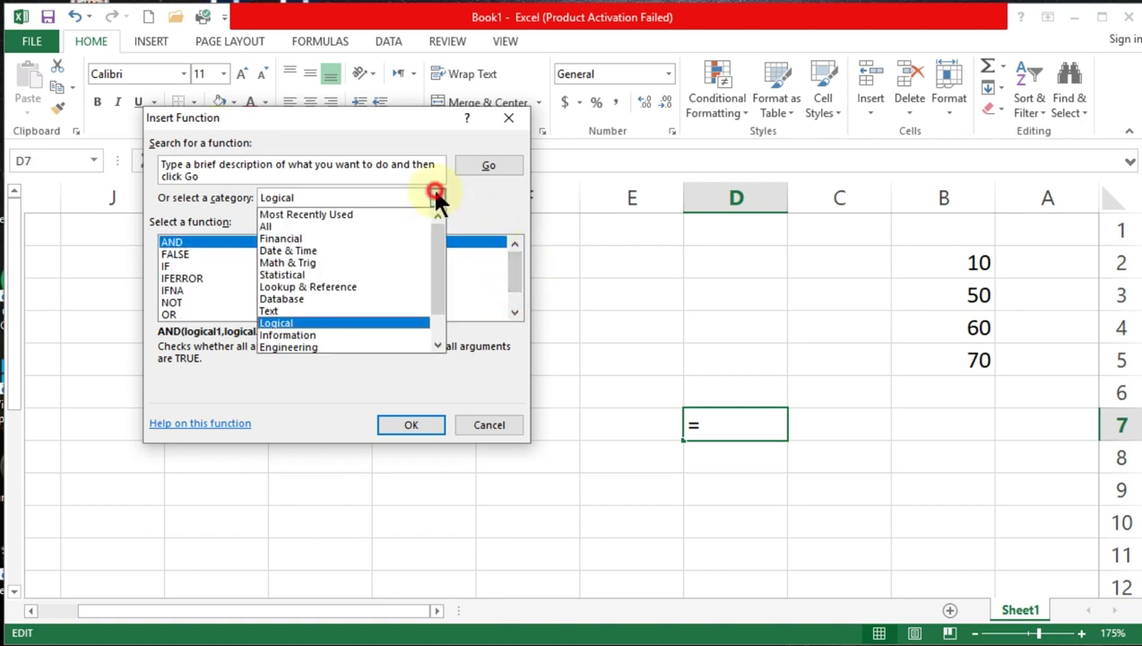
scroll(371, 289, "down", 1)
scroll(368, 290, "down", 1)
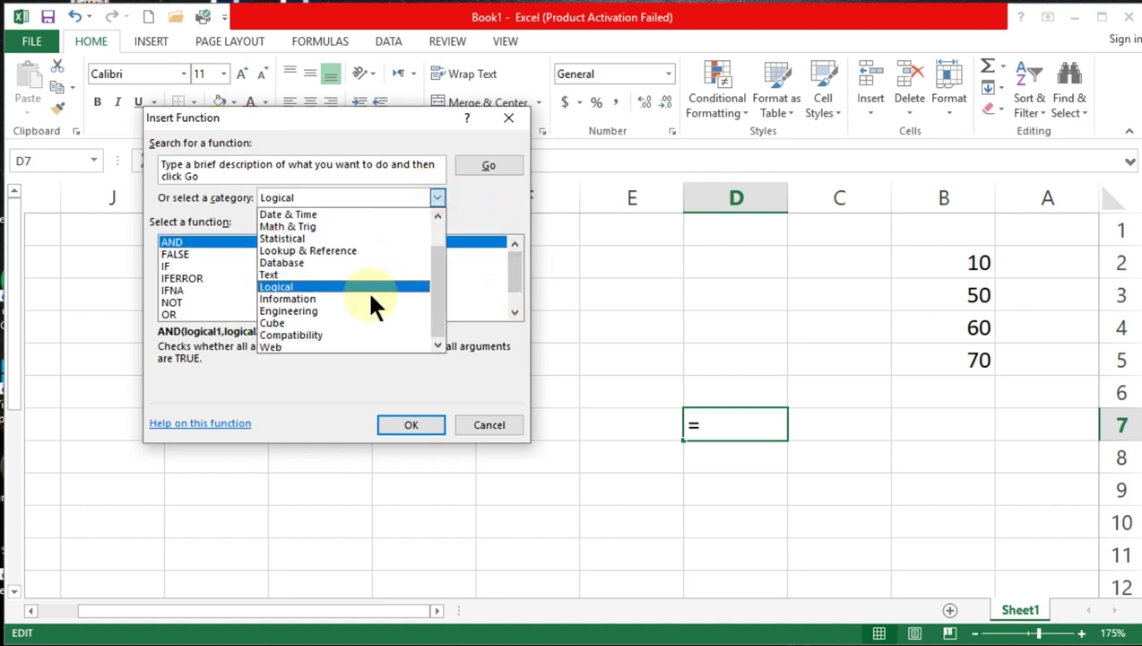
scroll(366, 288, "up", 2)
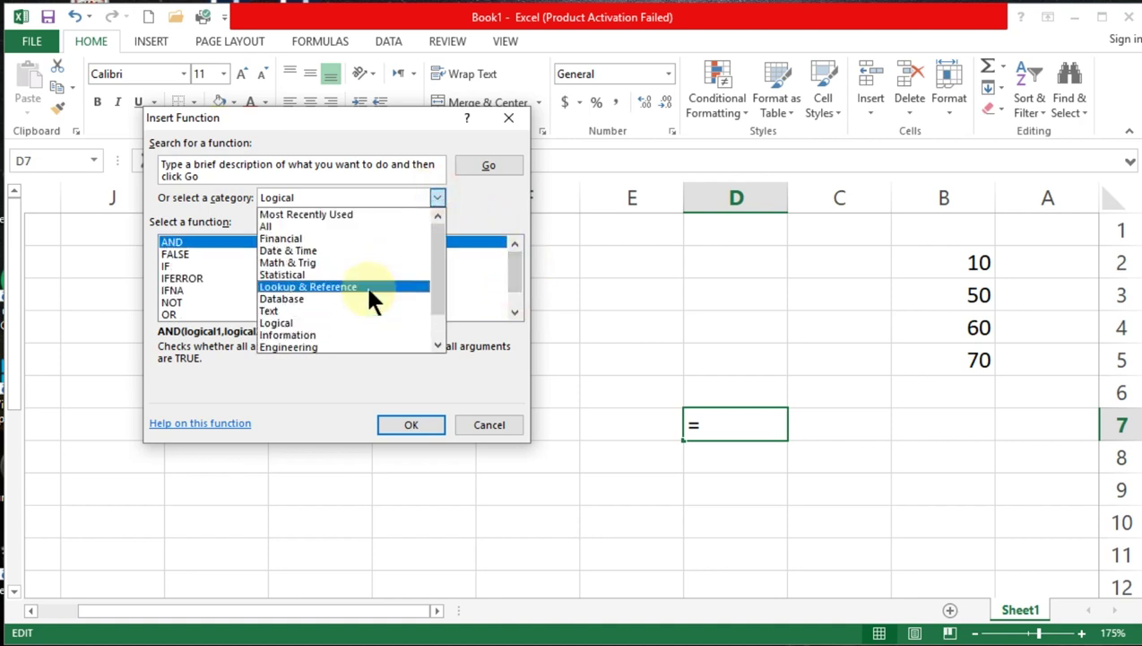
left_click(294, 226)
mouse_move(515, 256)
left_mouse_down()
mouse_move(516, 300)
mouse_move(510, 236)
left_mouse_up()
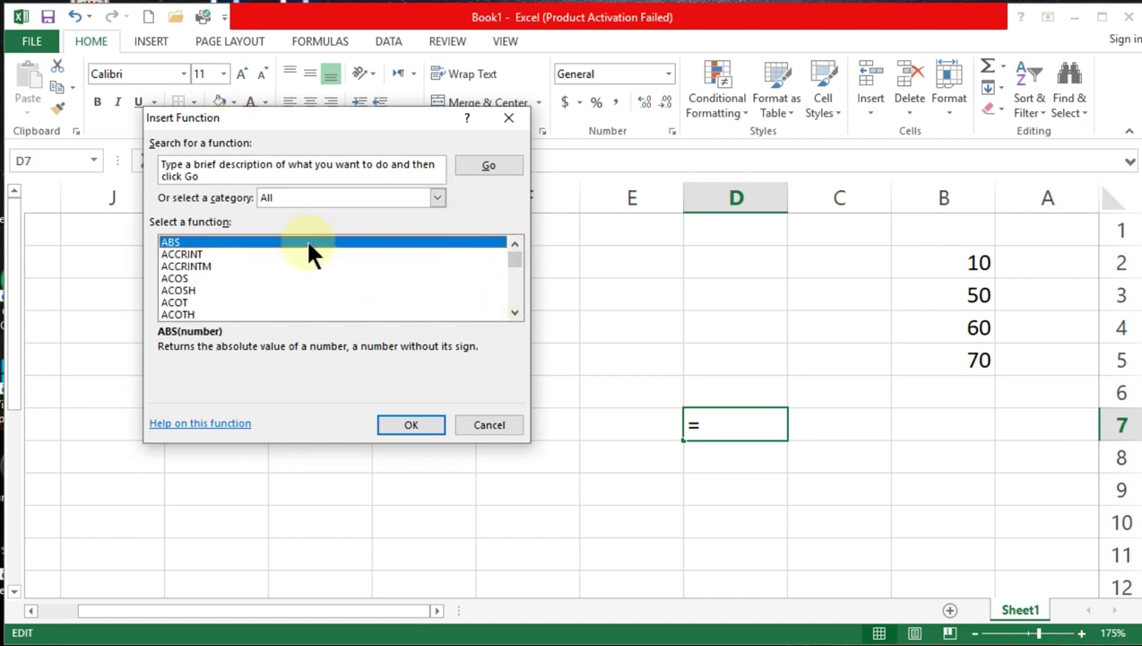
left_click(436, 198)
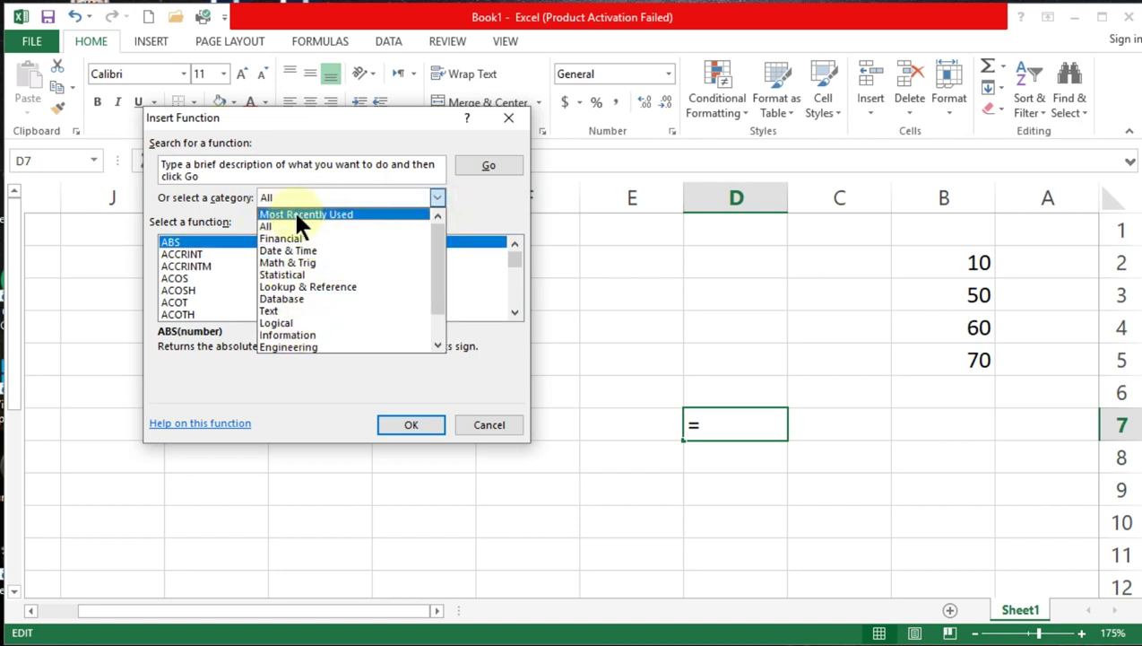
left_click(321, 214)
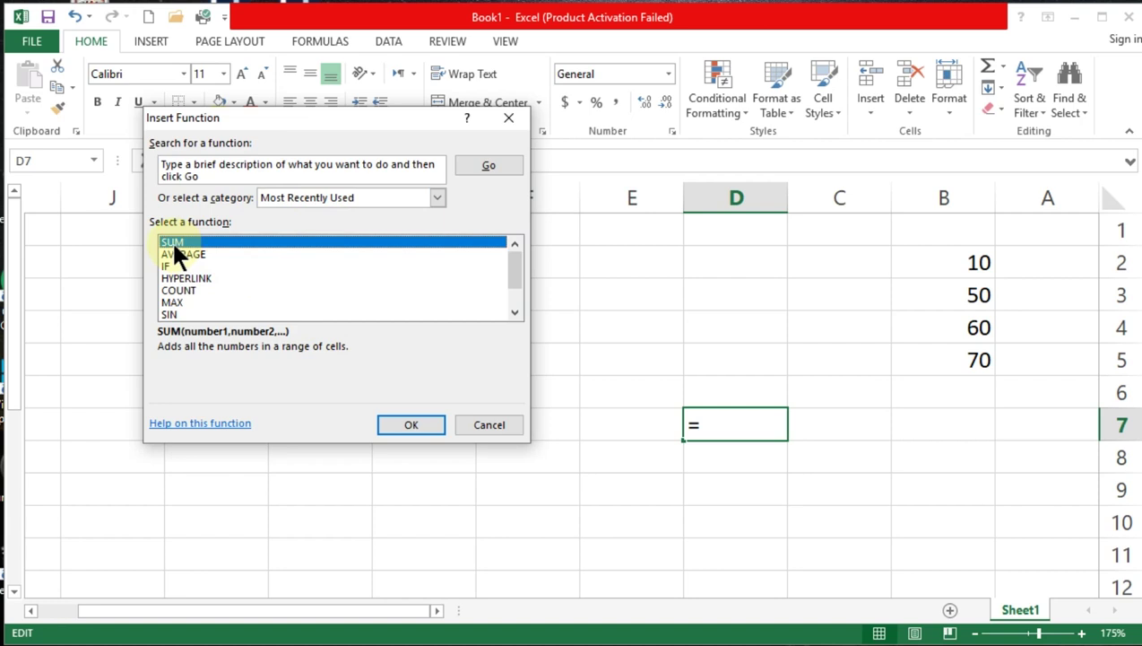
Choose SUM for D7 and select B2:B5 as its Number1 range.
left_click(411, 424)
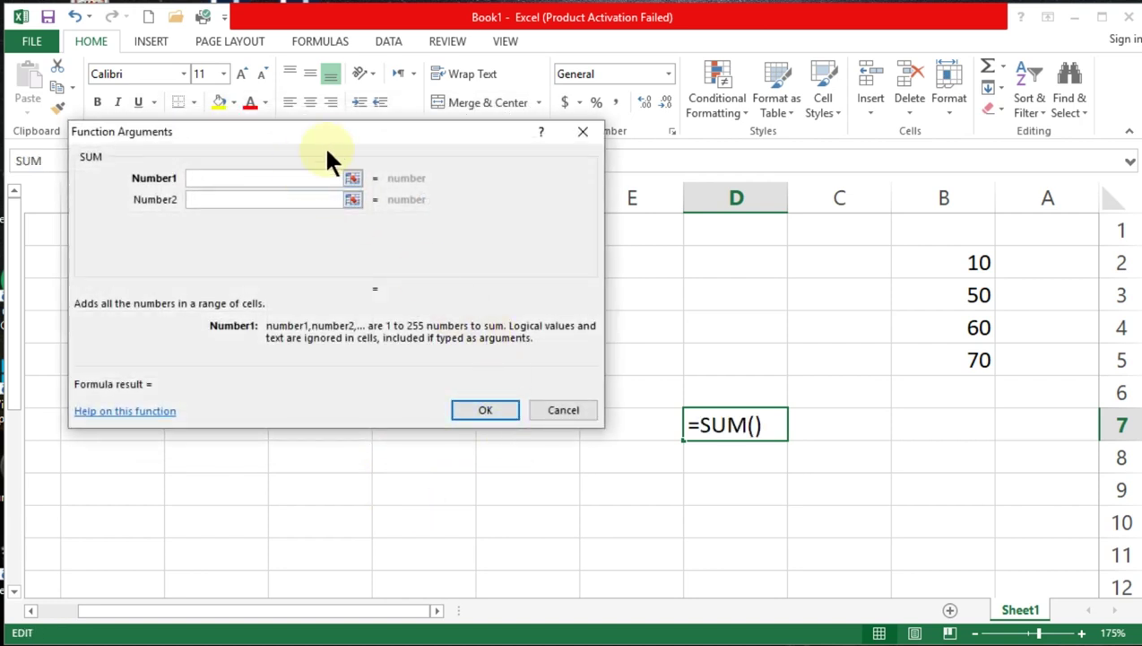
left_click_drag(332, 136, 337, 250)
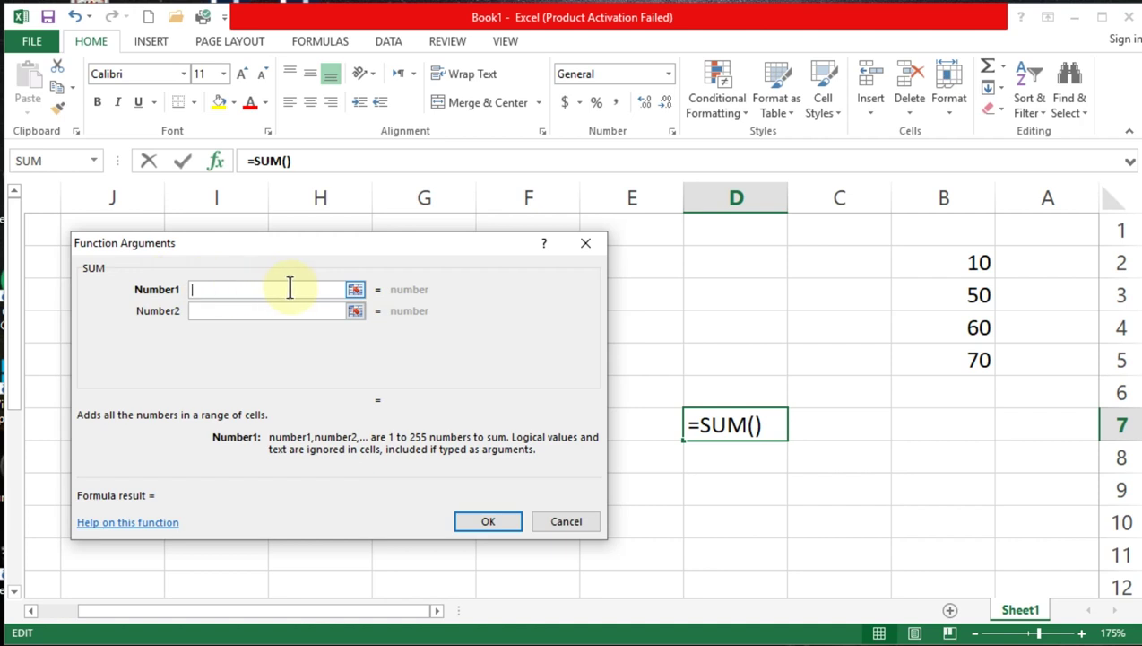
left_click(319, 287)
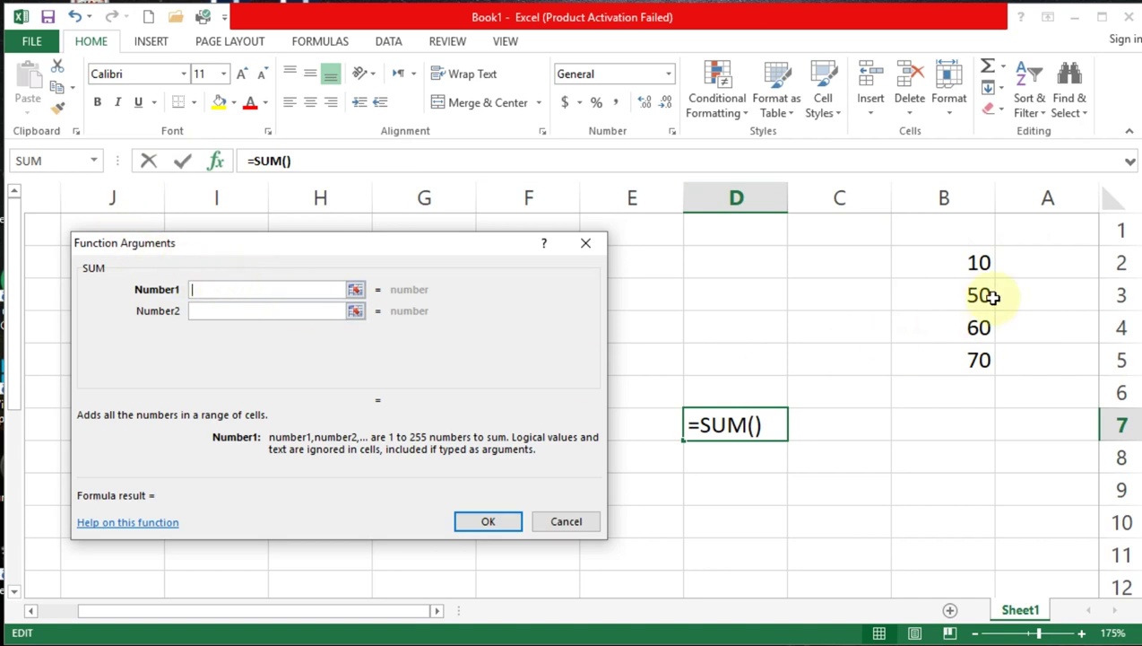
left_click_drag(948, 264, 967, 363)
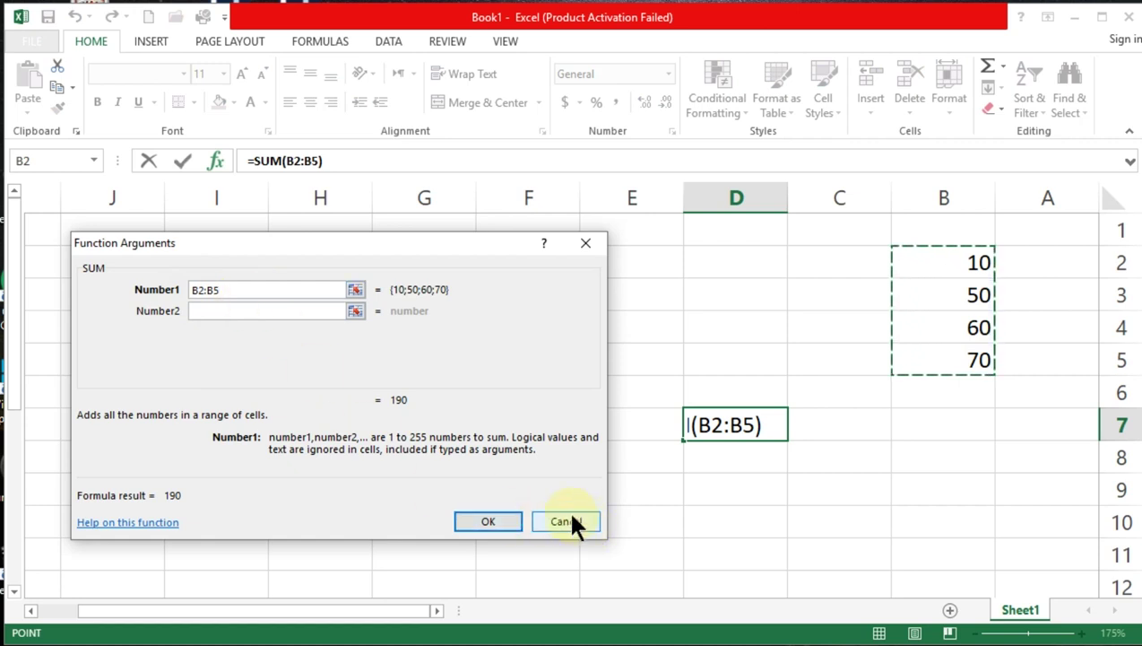
Reselect B2:B5 as Number1 and confirm, so D7 shows 190.
double_click(239, 288)
key("Delete")
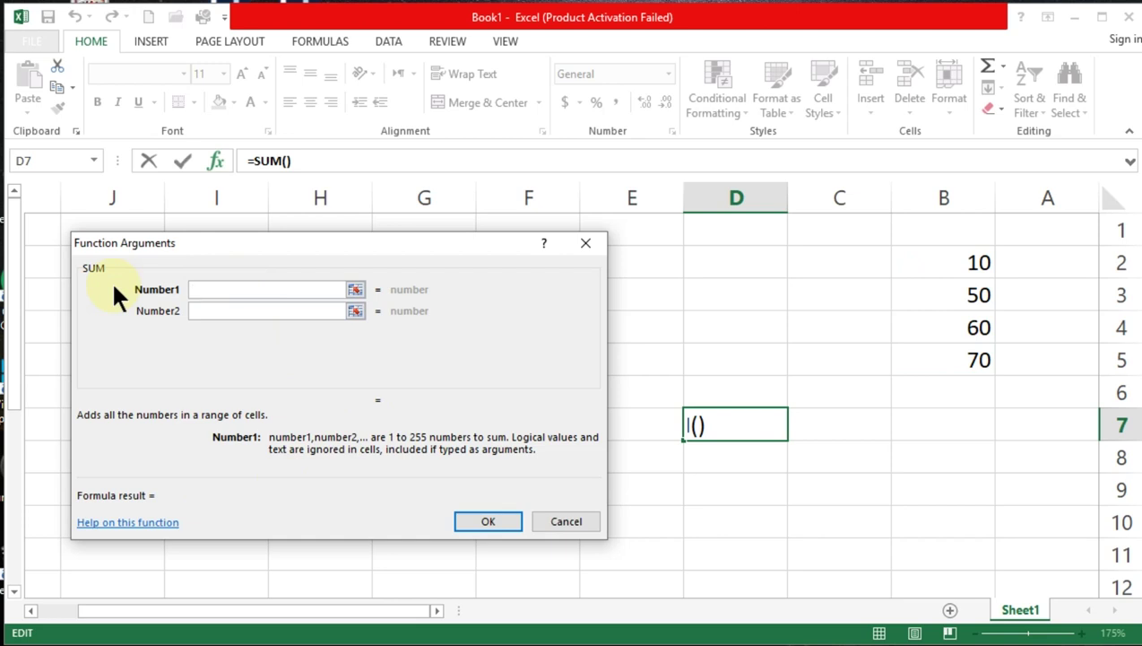
left_click(353, 289)
mouse_move(443, 244)
left_mouse_down()
mouse_move(449, 499)
mouse_move(458, 368)
mouse_move(366, 169)
mouse_move(416, 198)
left_mouse_up()
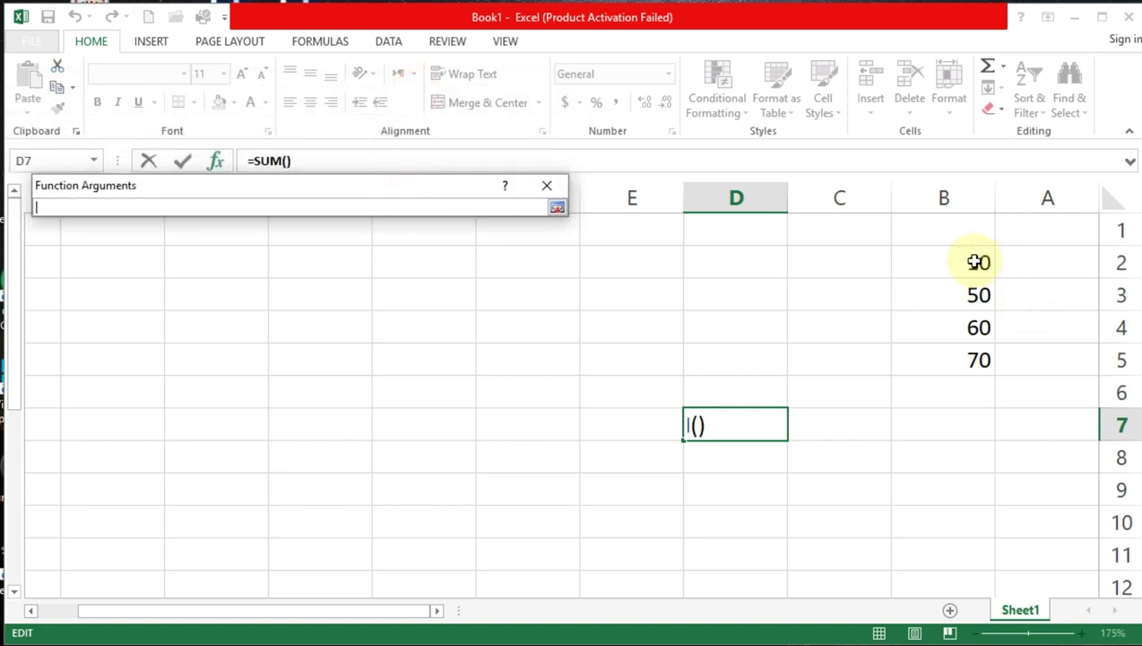
left_click_drag(977, 261, 976, 360)
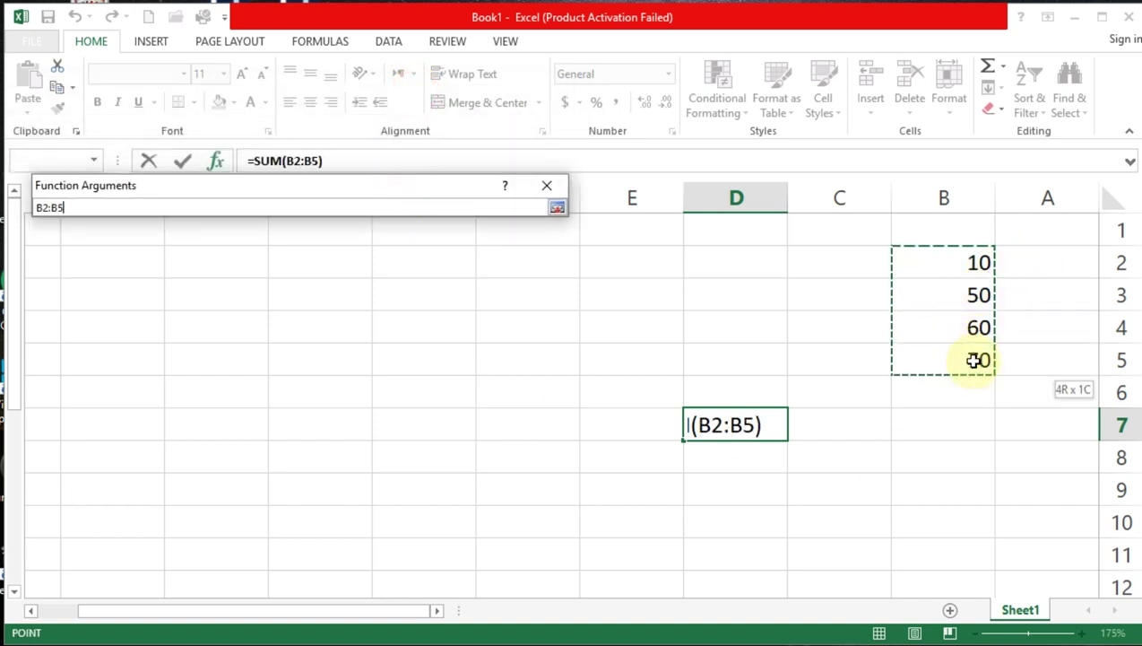
left_click(556, 209)
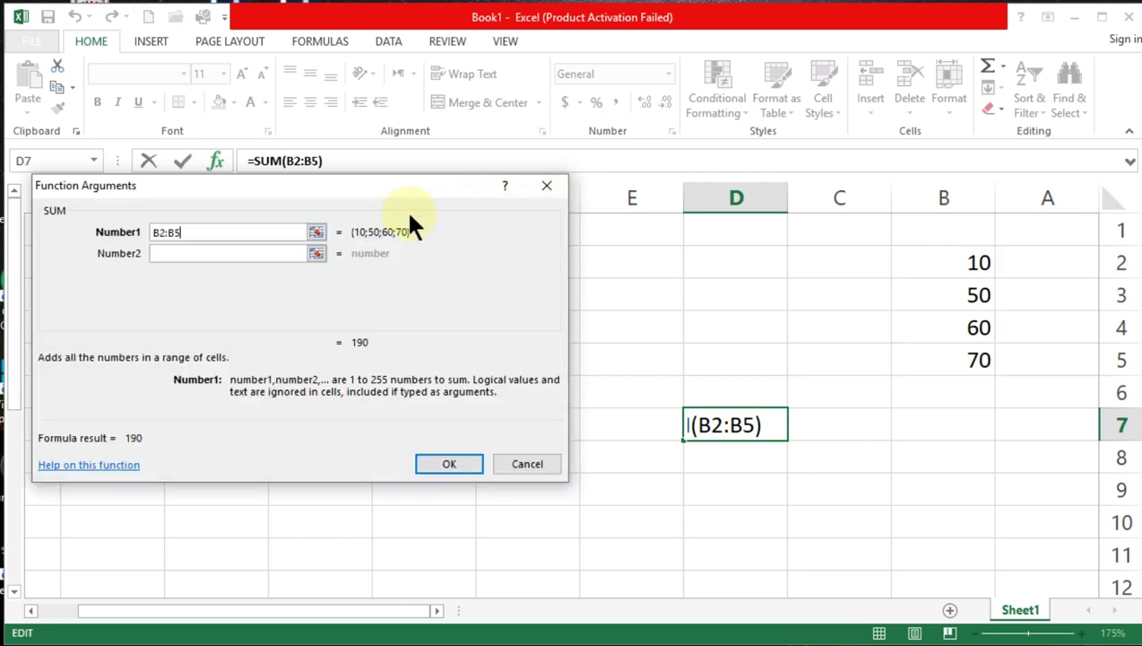
left_click_drag(398, 188, 458, 181)
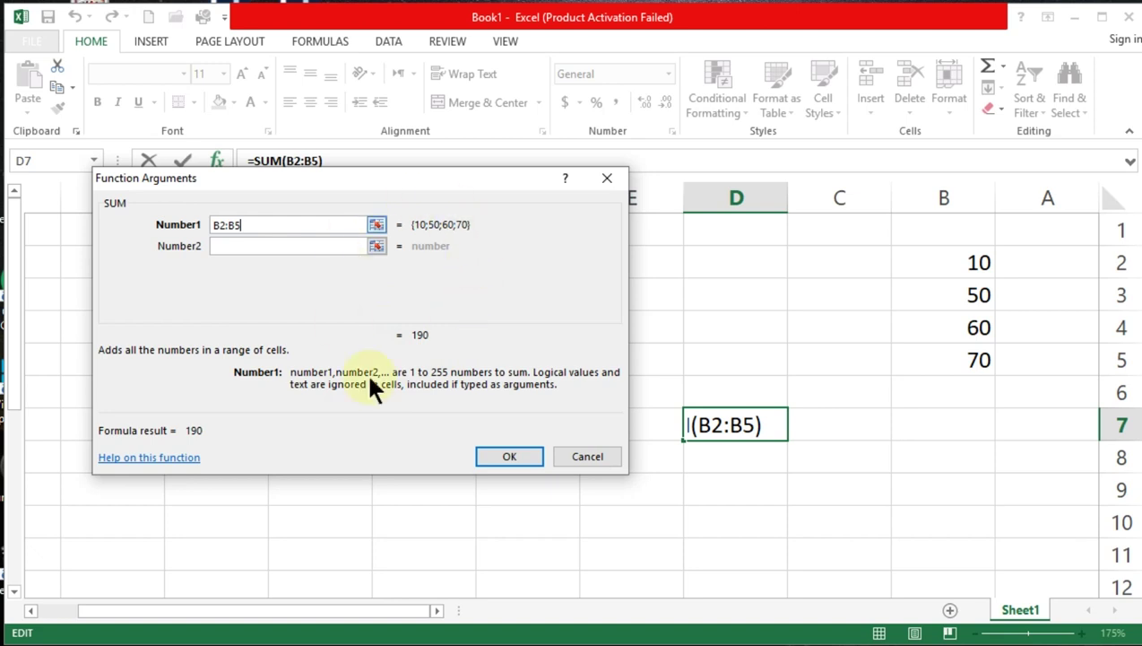
left_click(515, 455)
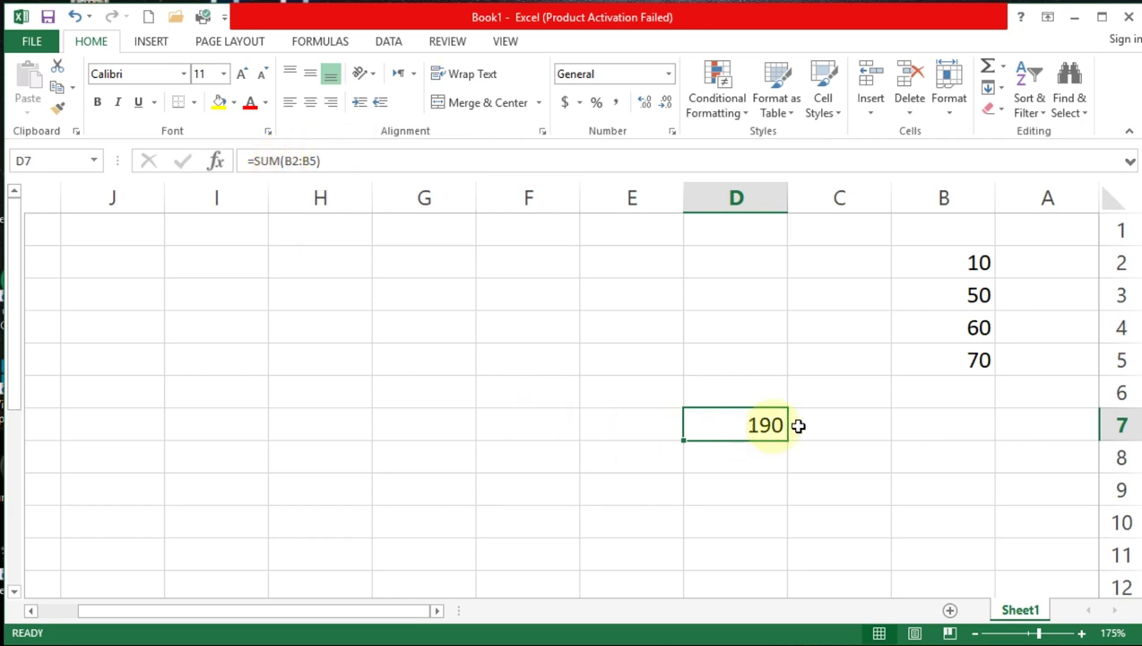
Change cell B2 from 10 to 20.
left_click(949, 265)
type("2")
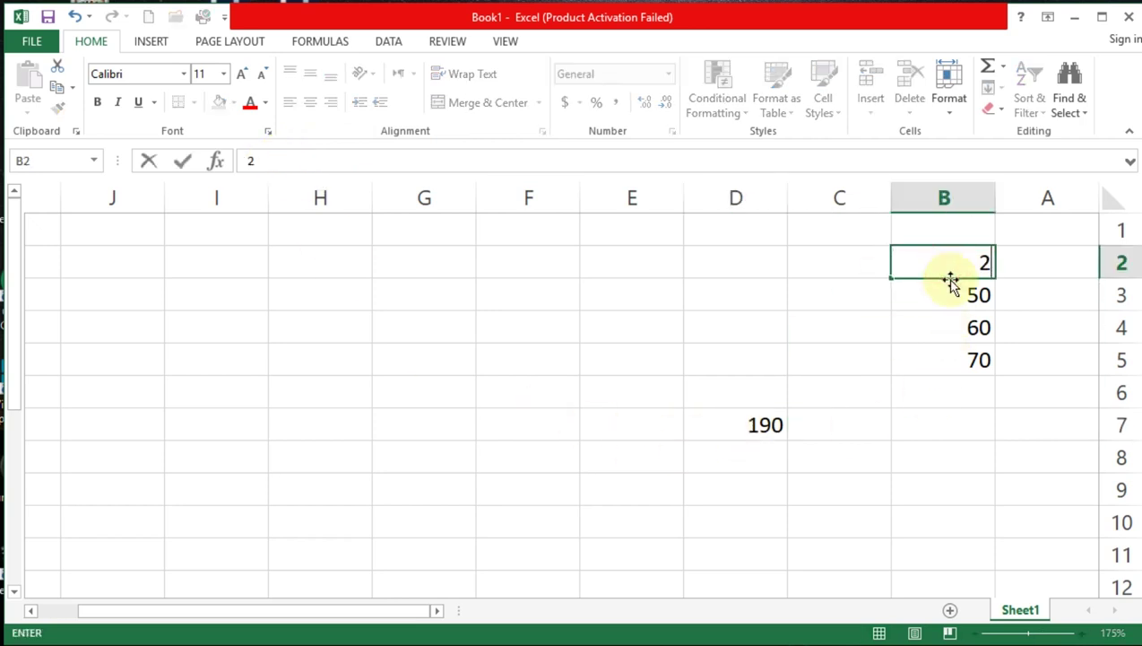
type("0")
key("Return")
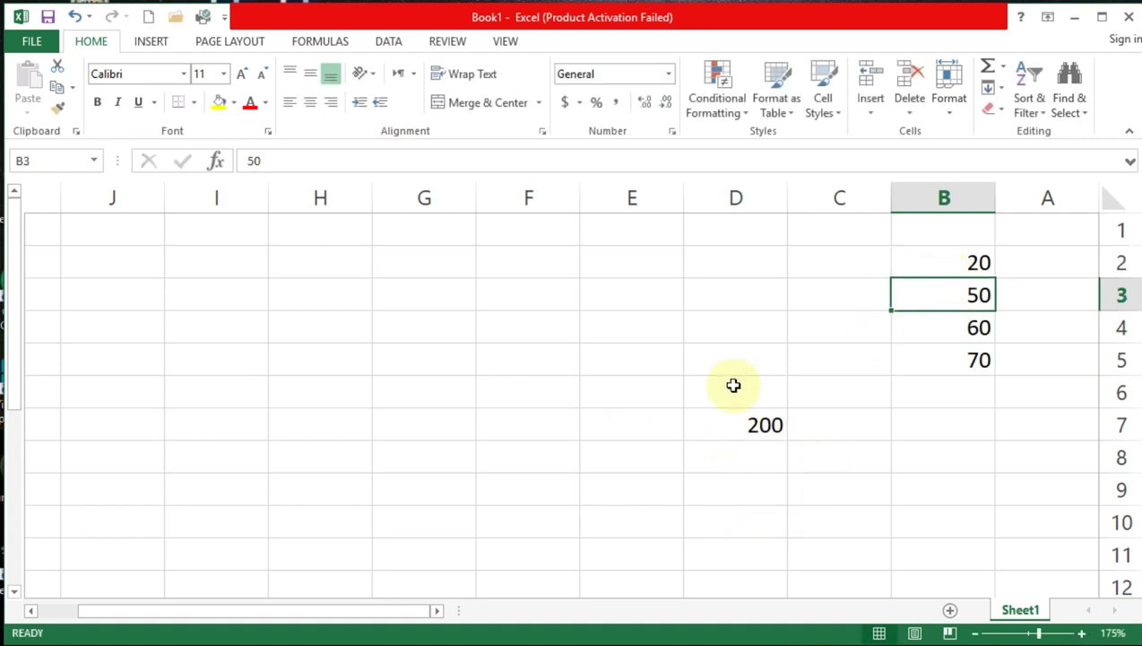
Review D7's =SUM(B2:B5) formula, now totalling 200.
left_click(762, 427)
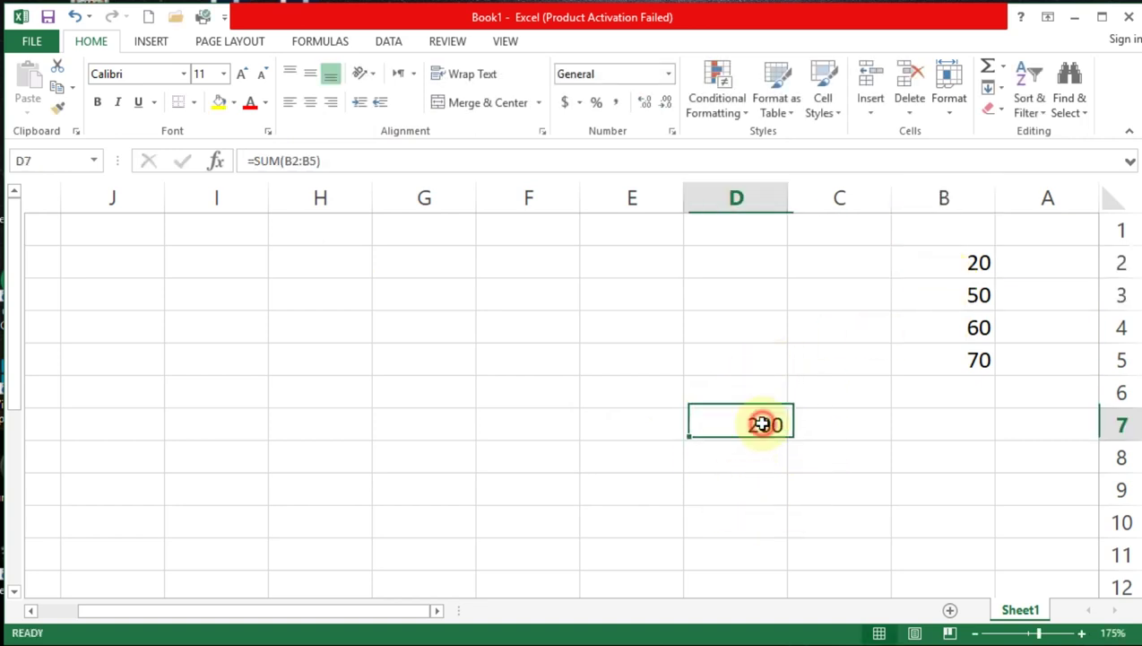
double_click(756, 425)
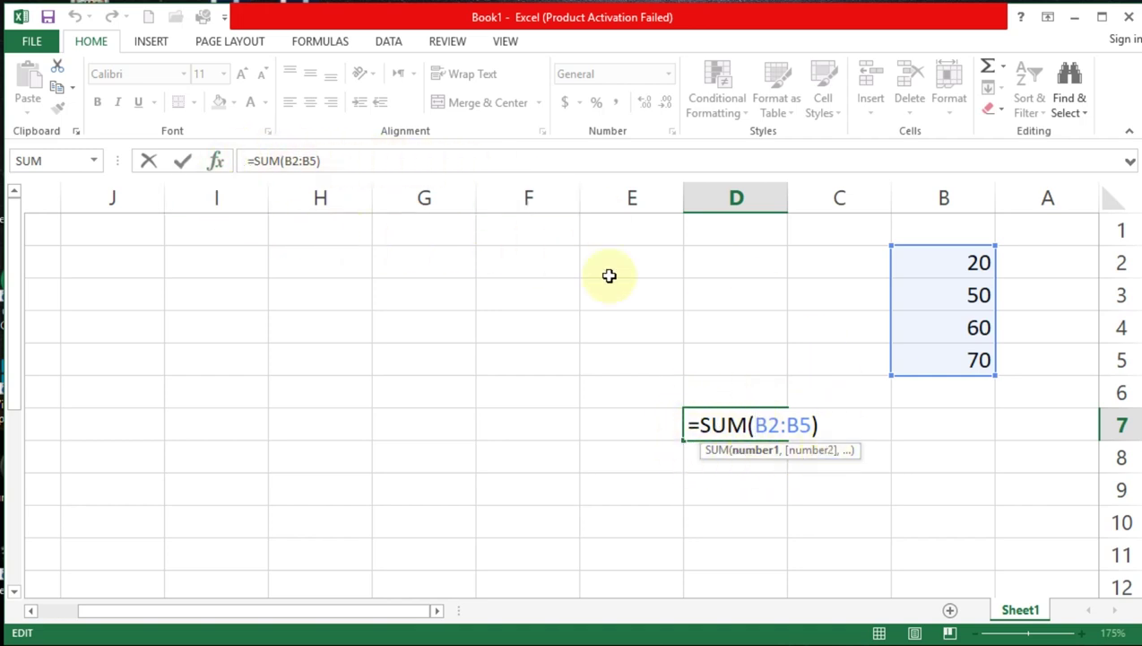
key("Return")
left_click(753, 426)
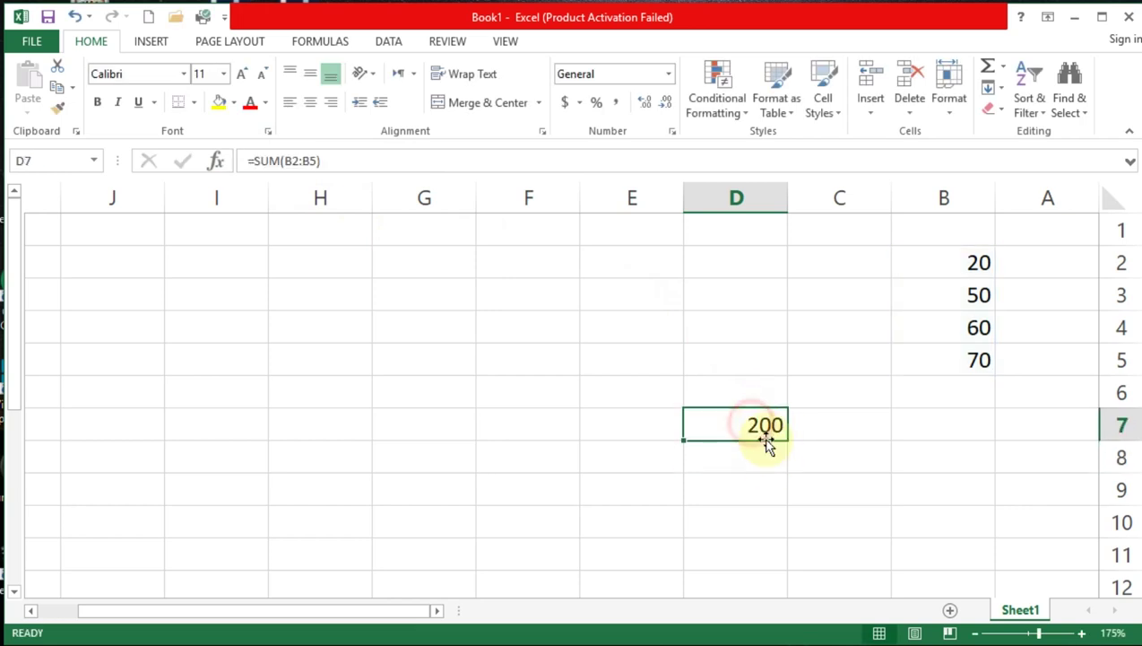
double_click(756, 424)
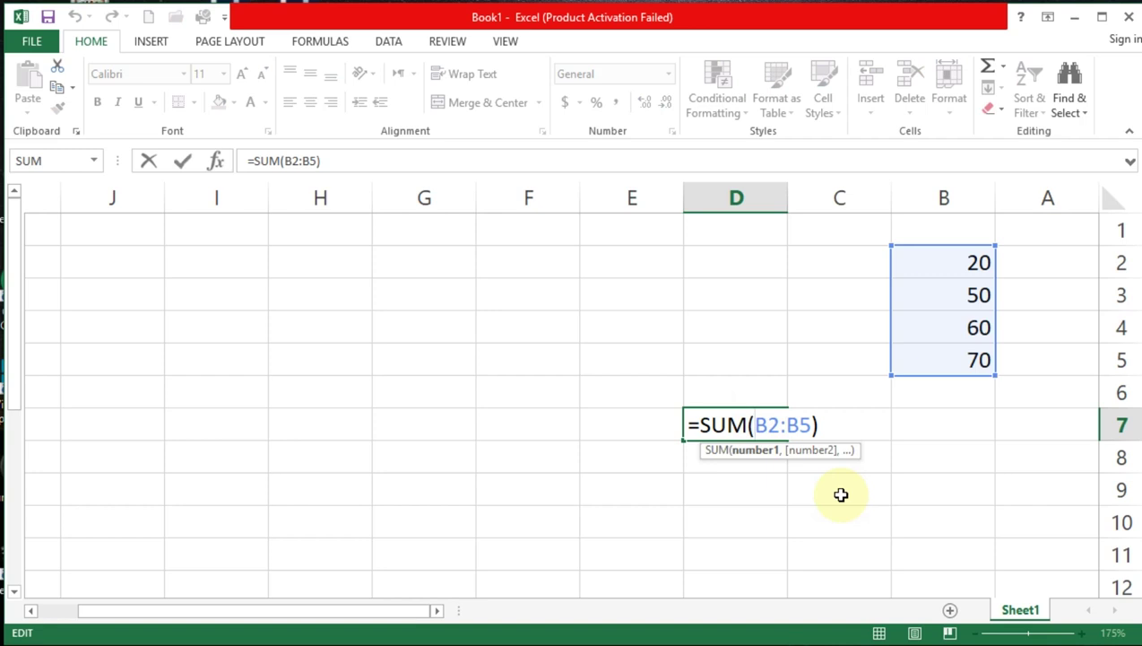
key("ctrl+Return")
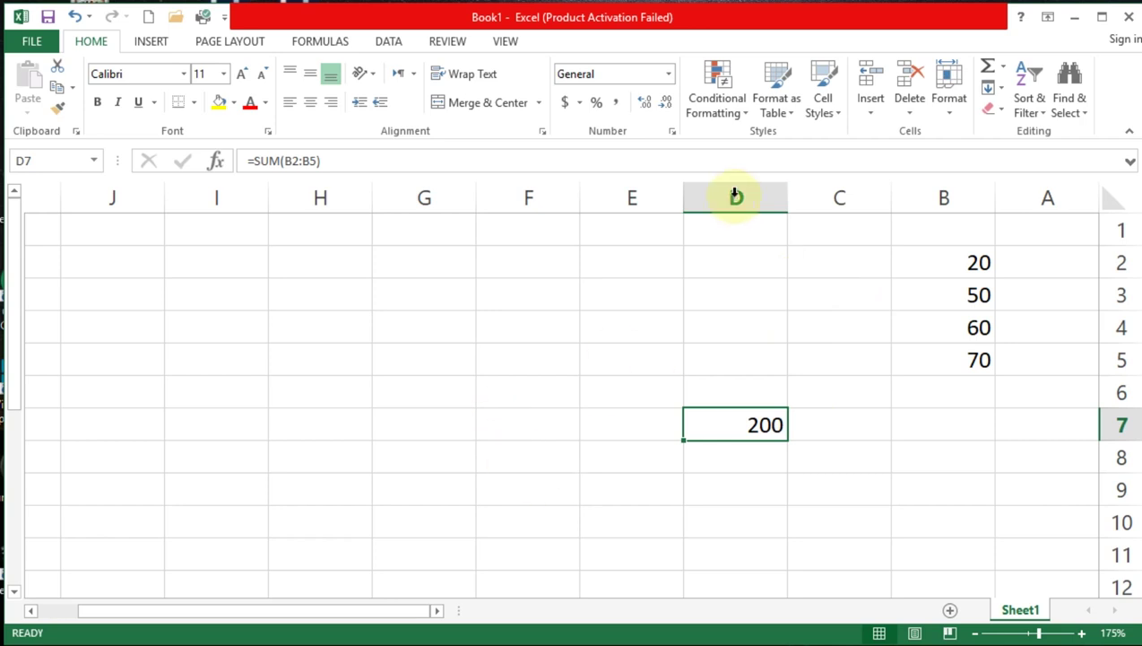
left_click(865, 304)
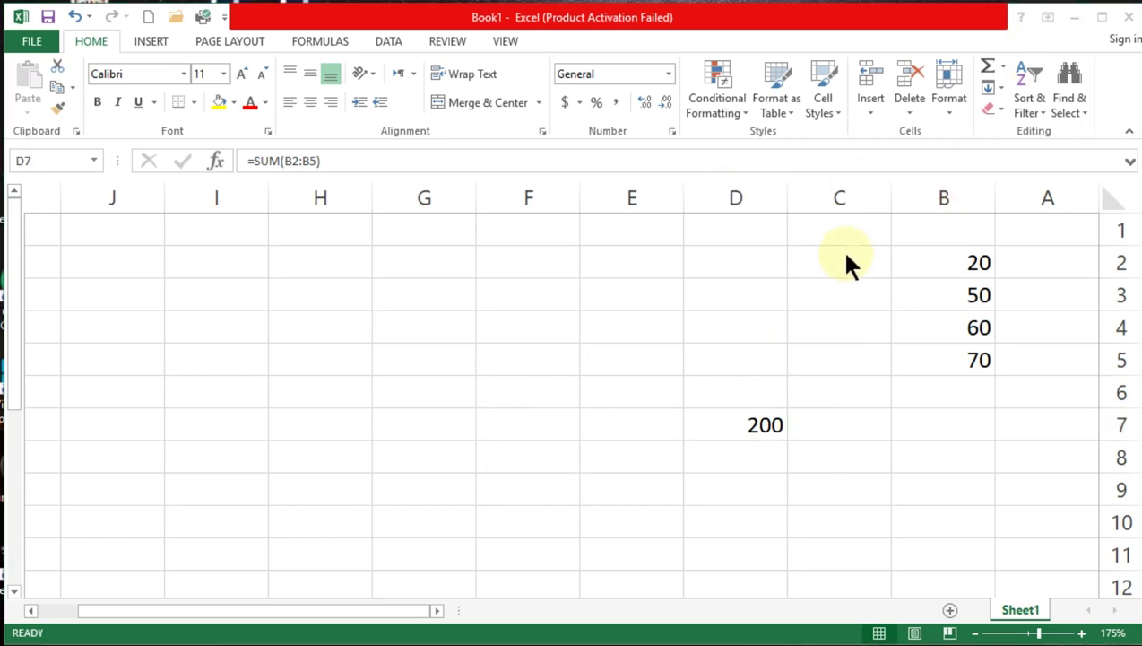
Enter 600, 800, 100 and 900 into cells C2 through C5.
left_click(845, 256)
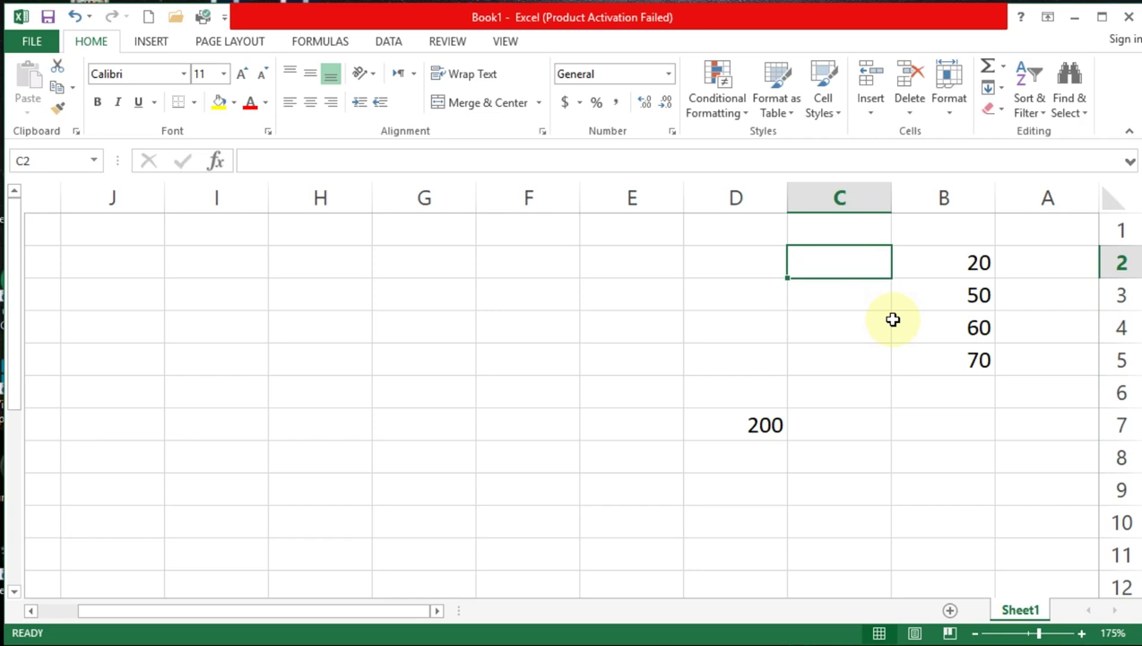
type("600")
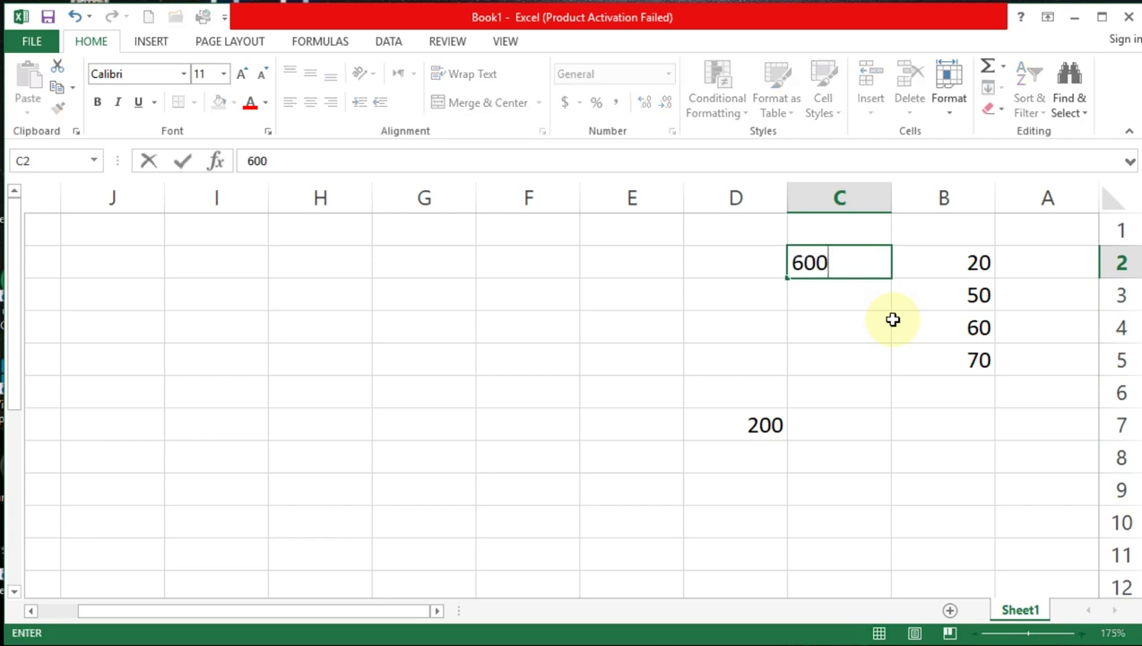
key("Return")
type("800")
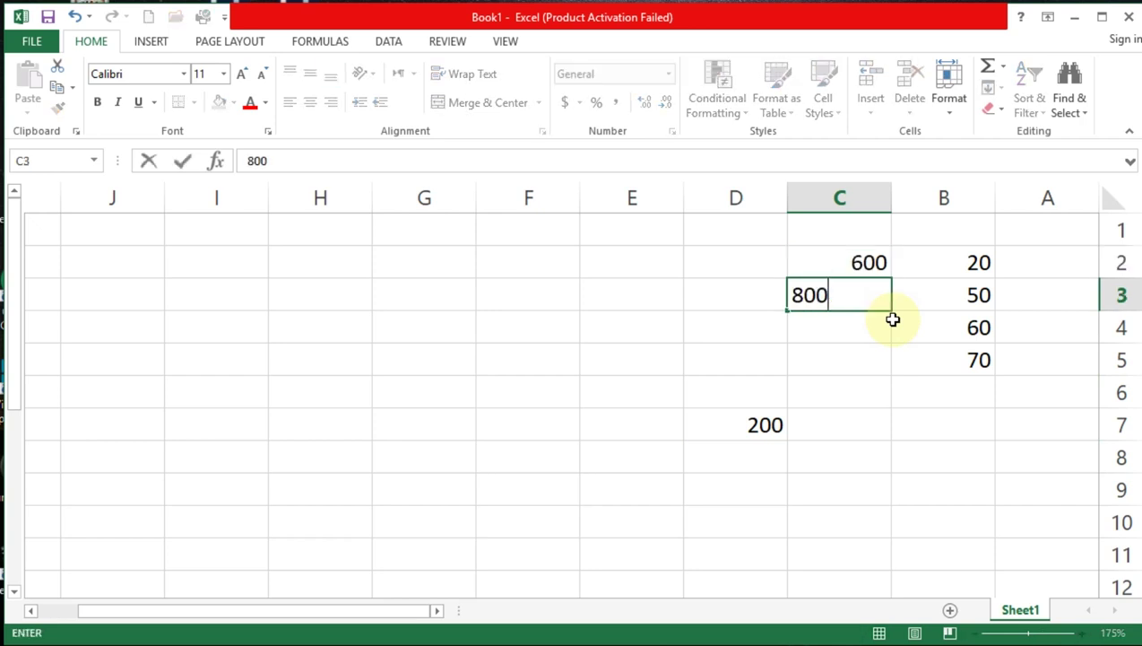
key("Return")
type("1")
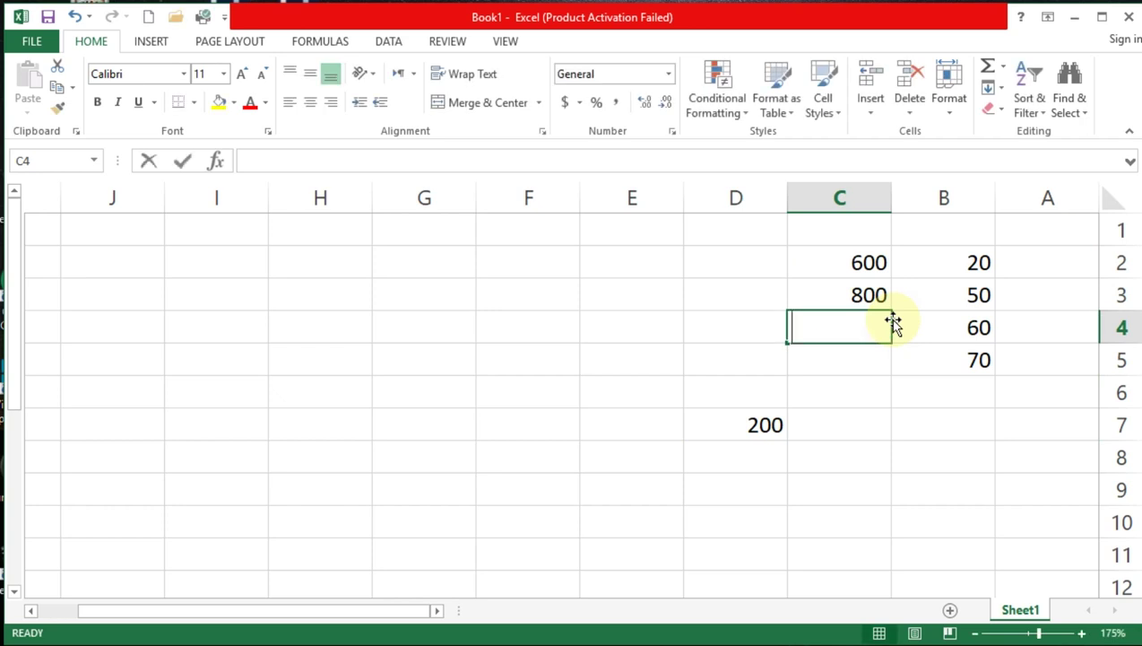
type("00")
key("Return")
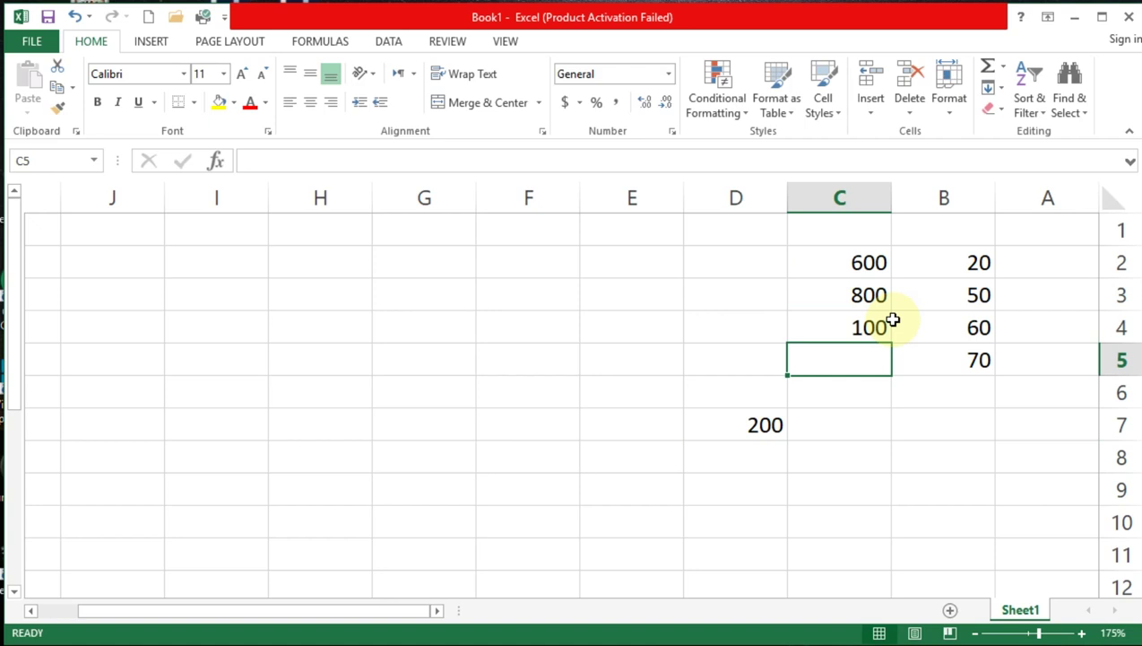
type("900")
key("Return")
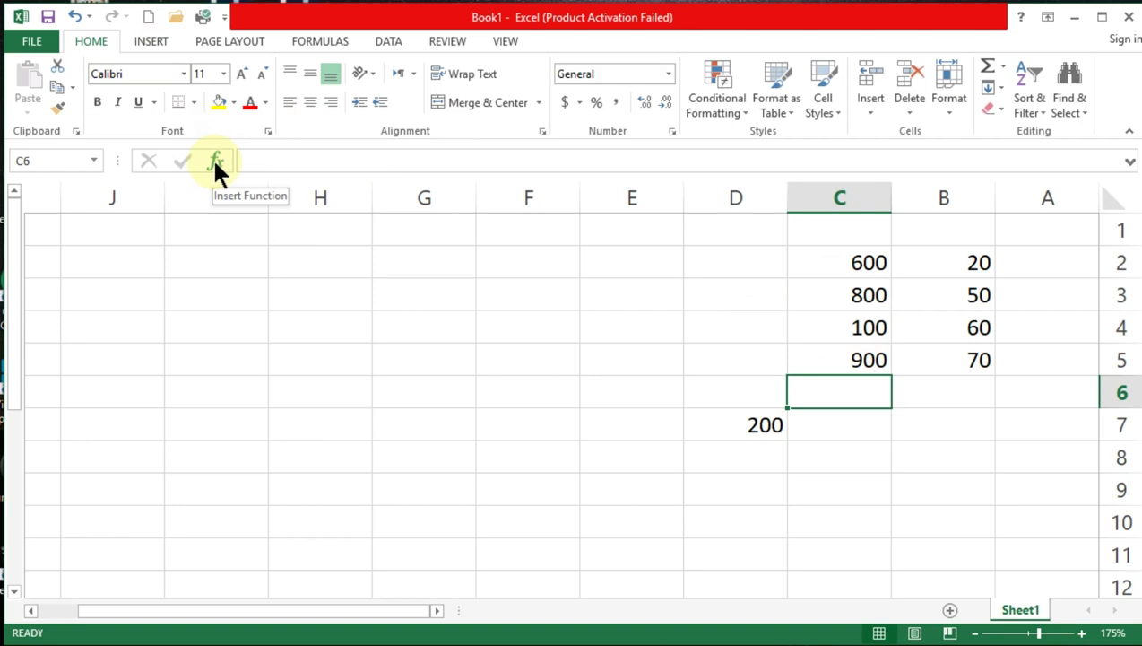
Insert =SUM(C2:C5) in C6 giving 2400, then drag the 200 from D7 into B6.
left_click(215, 163)
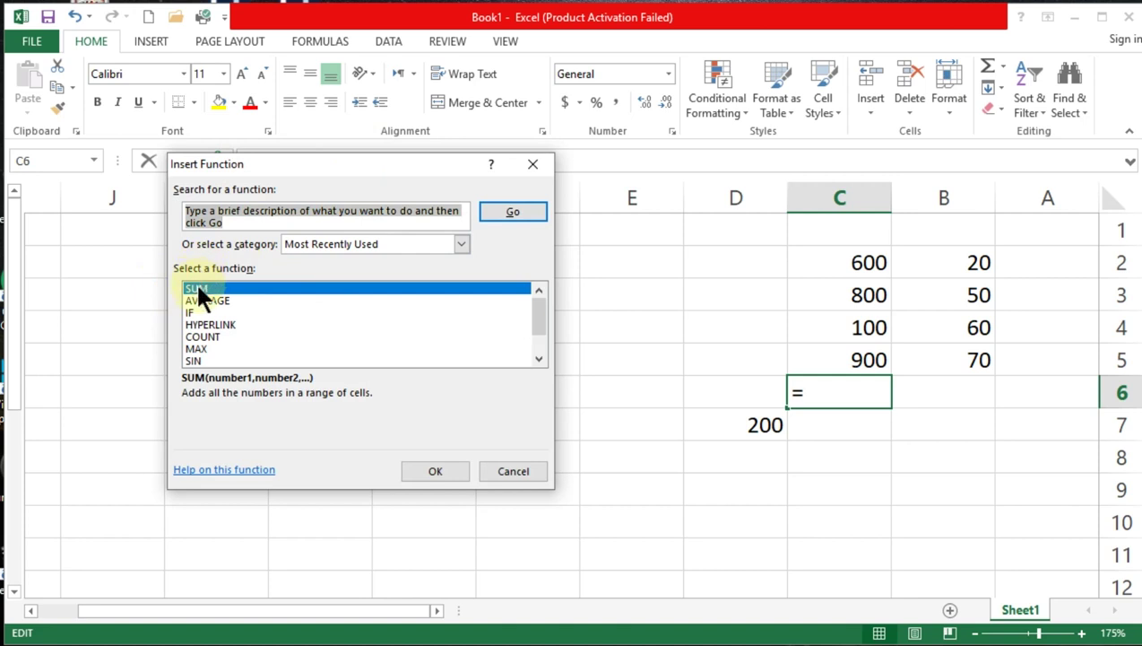
left_click(440, 475)
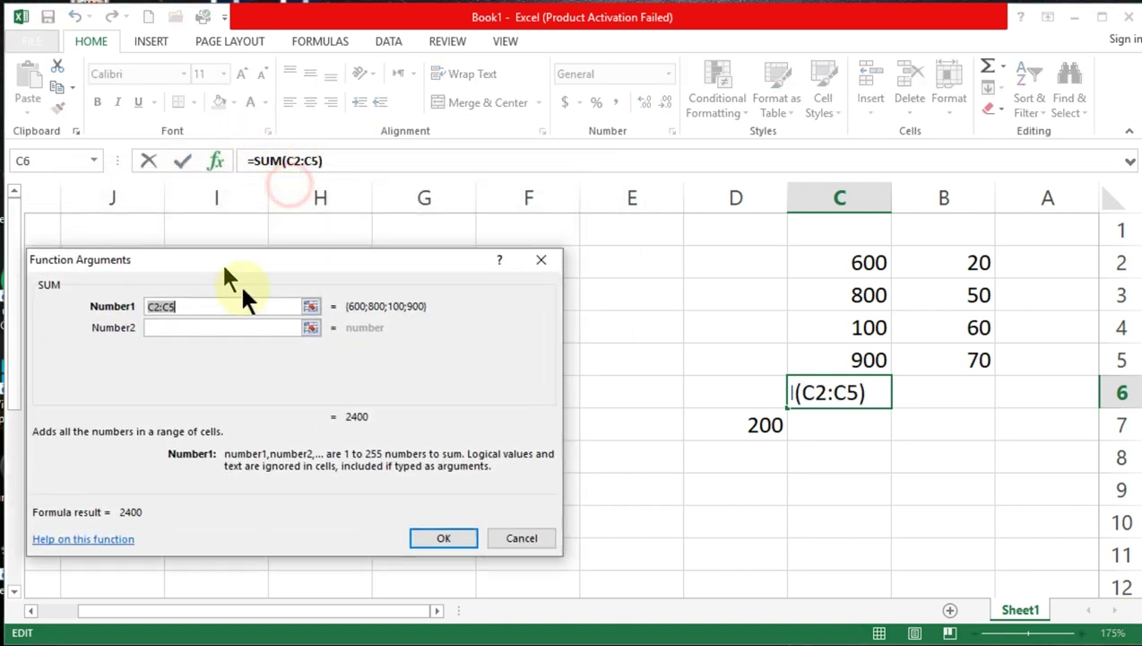
left_click_drag(286, 179, 280, 224)
left_click(251, 273)
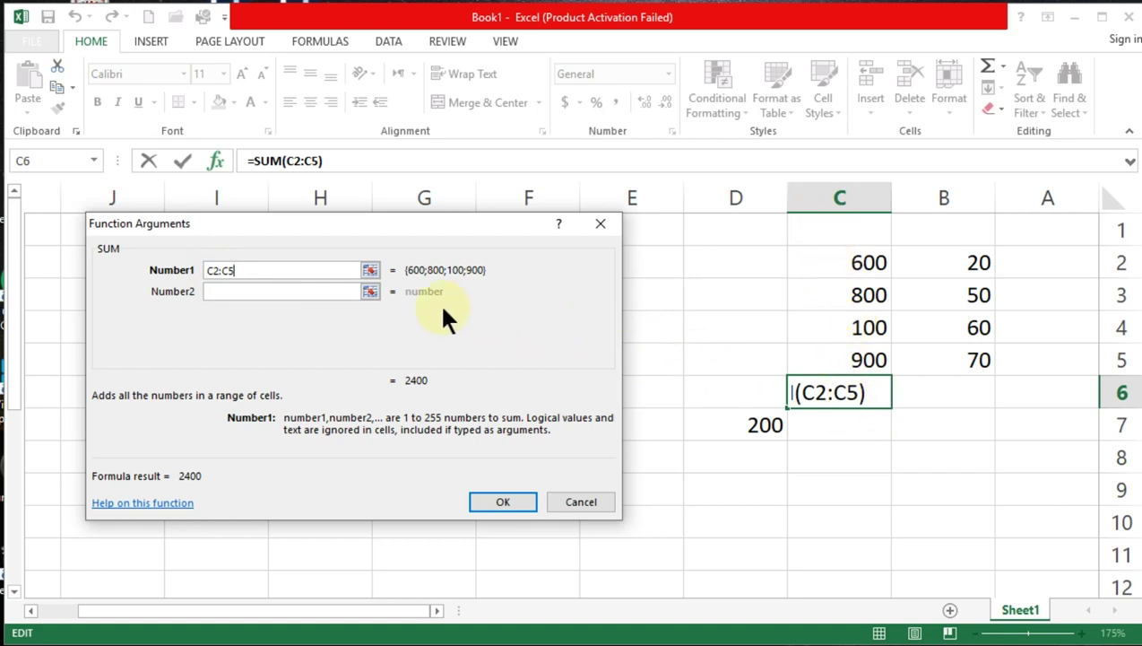
double_click(255, 272)
key("BackSpace")
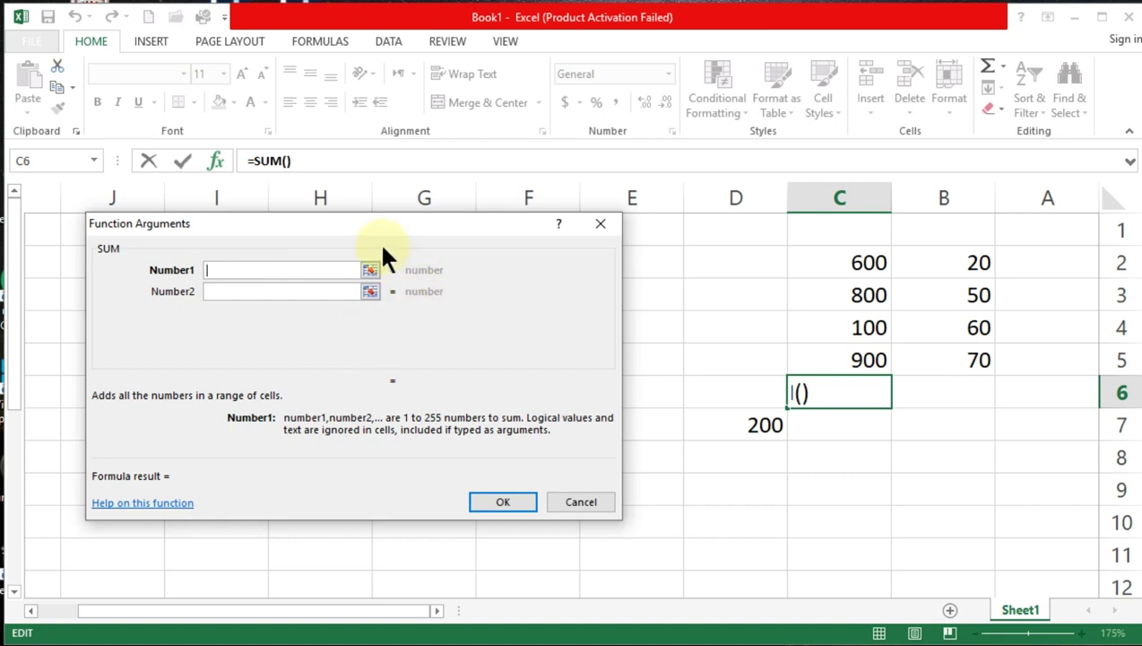
left_click_drag(867, 261, 868, 360)
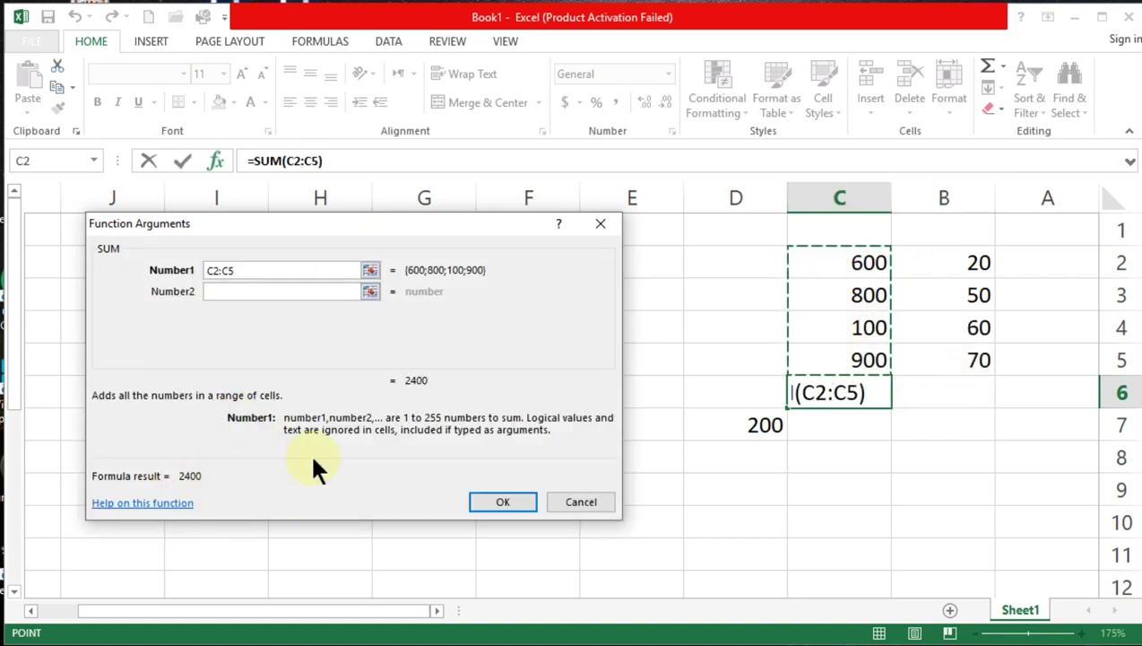
left_click(508, 506)
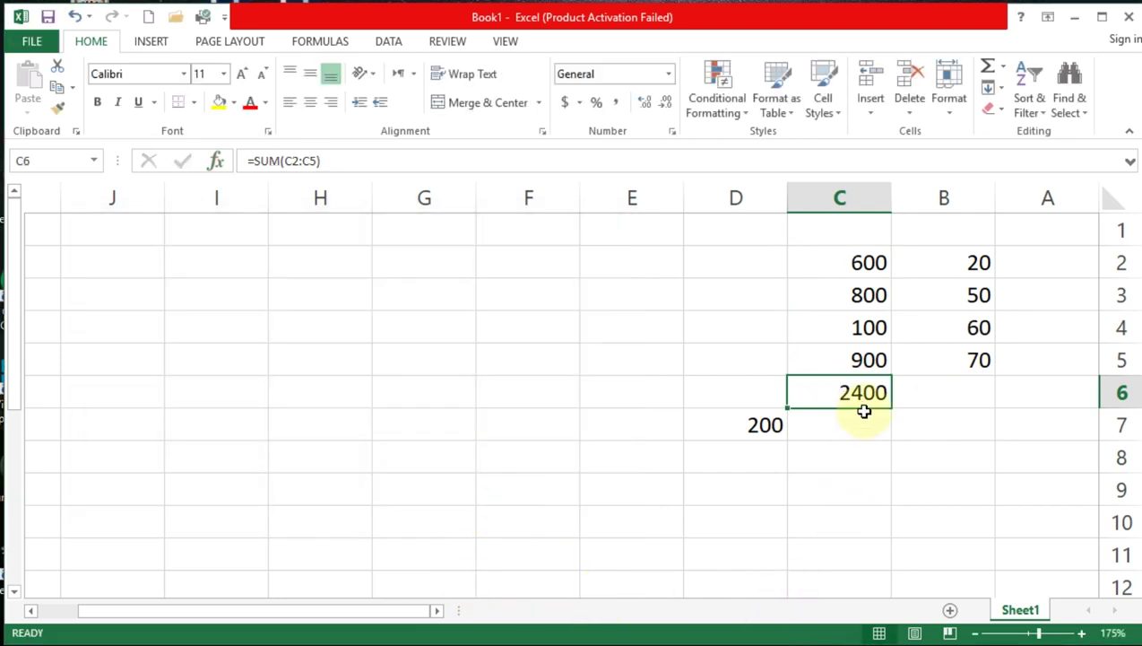
left_click(776, 443)
left_click_drag(776, 444, 990, 437)
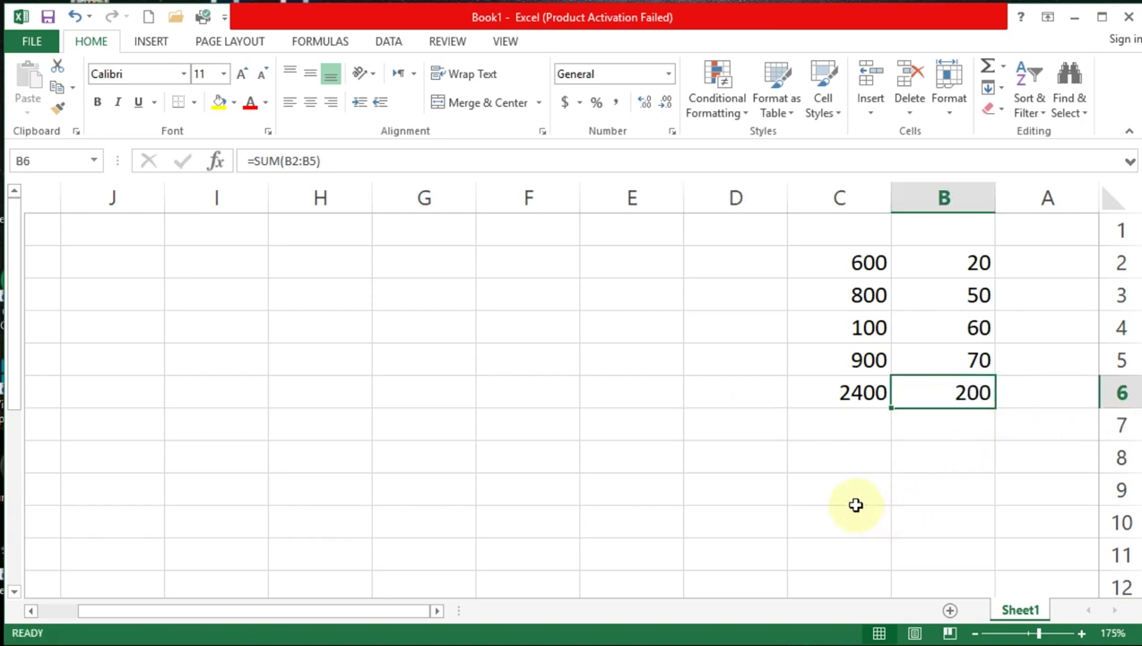
left_click(837, 495)
left_click(959, 386)
left_click(857, 388)
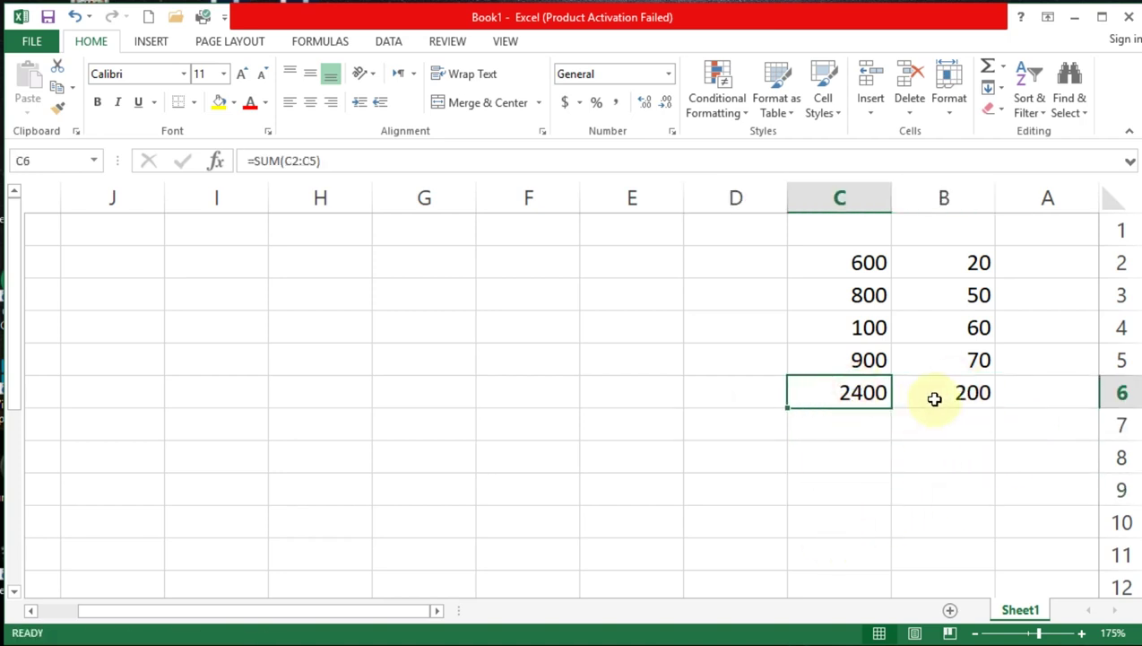
left_click(936, 395)
left_click(862, 393)
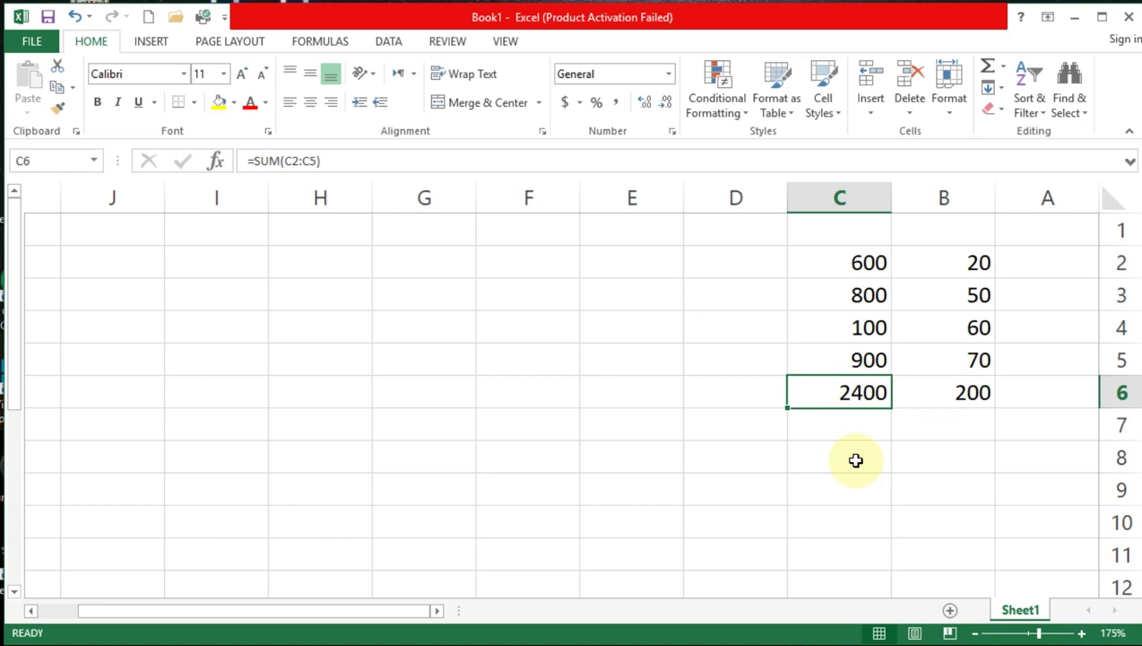
left_click(811, 491)
left_click(718, 465)
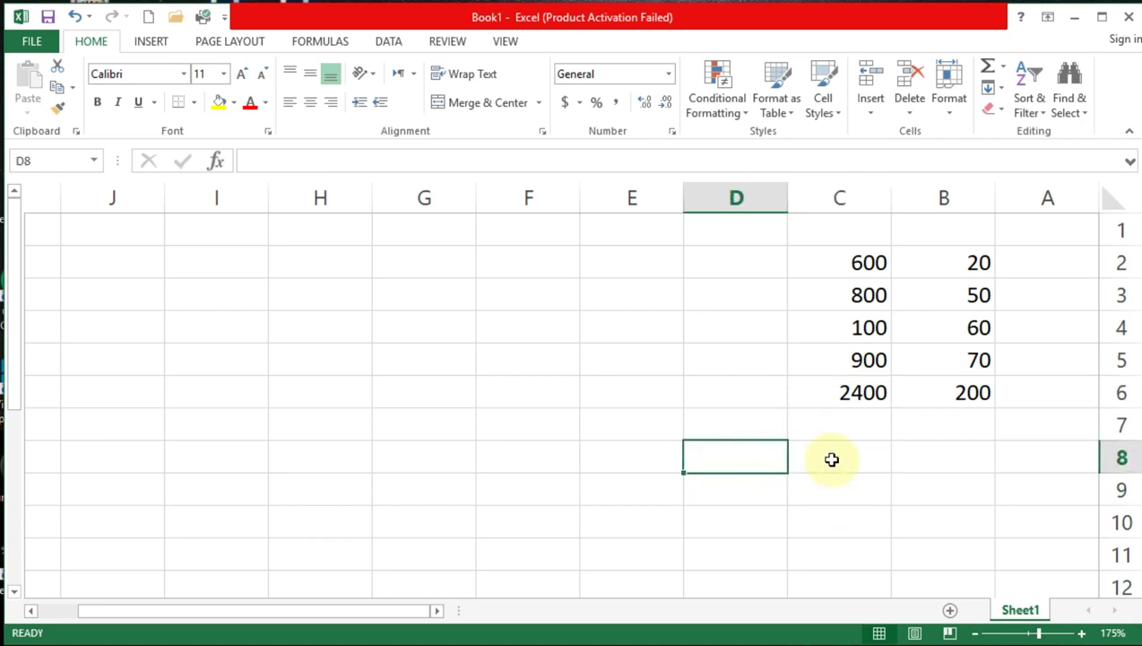
left_click(651, 454)
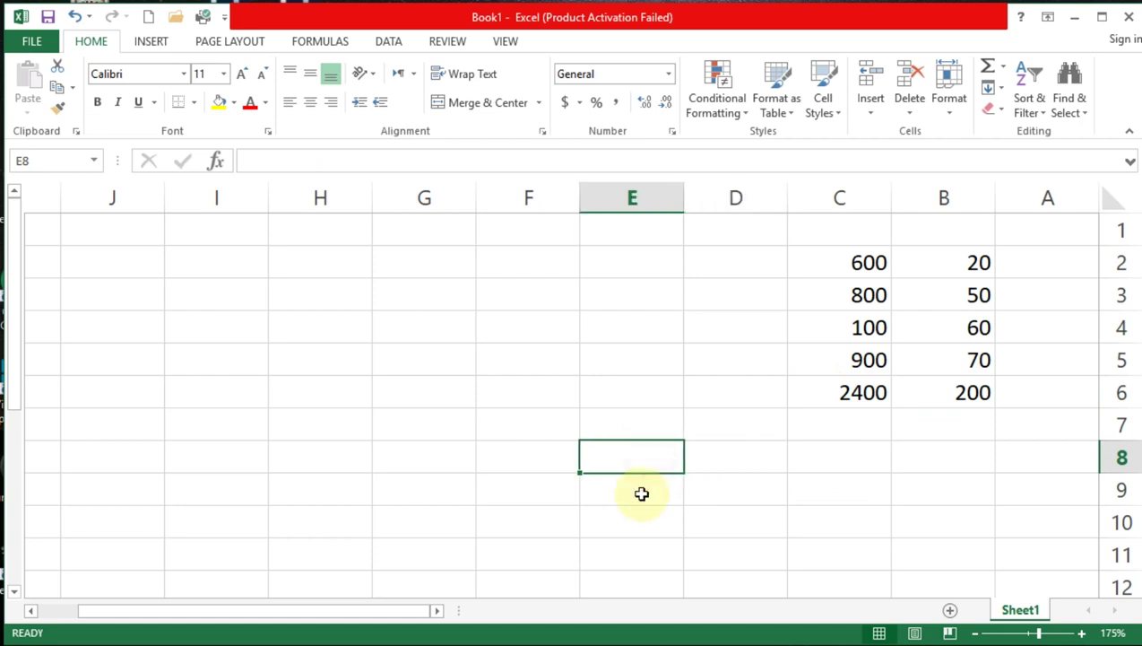
left_click(628, 423)
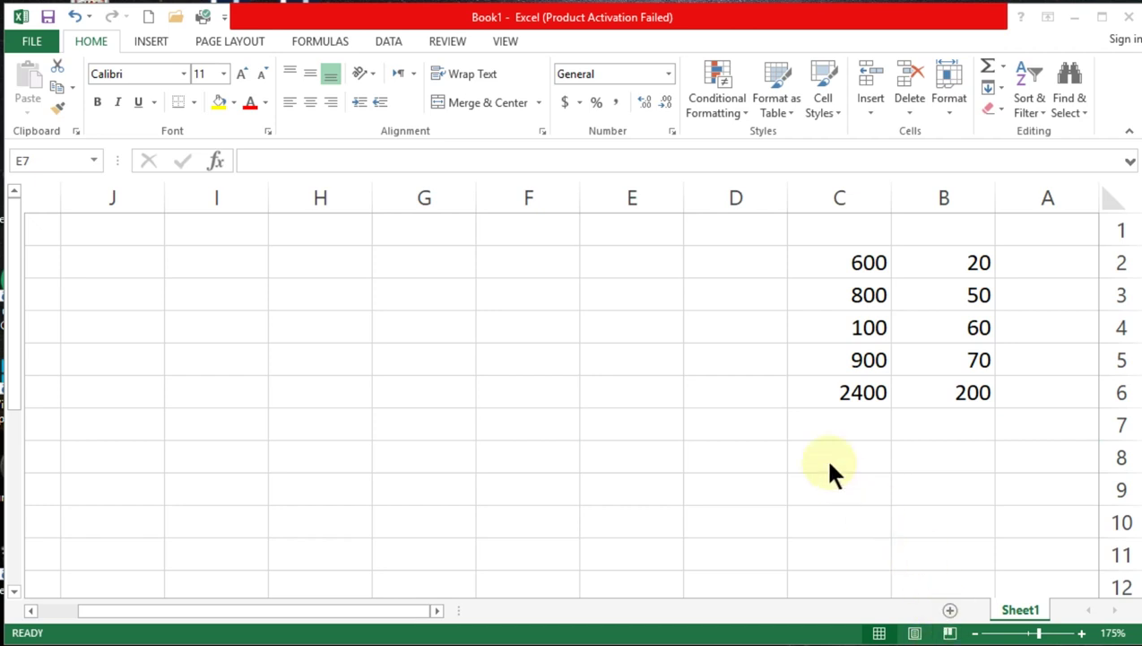
left_click(651, 414)
left_click(646, 398)
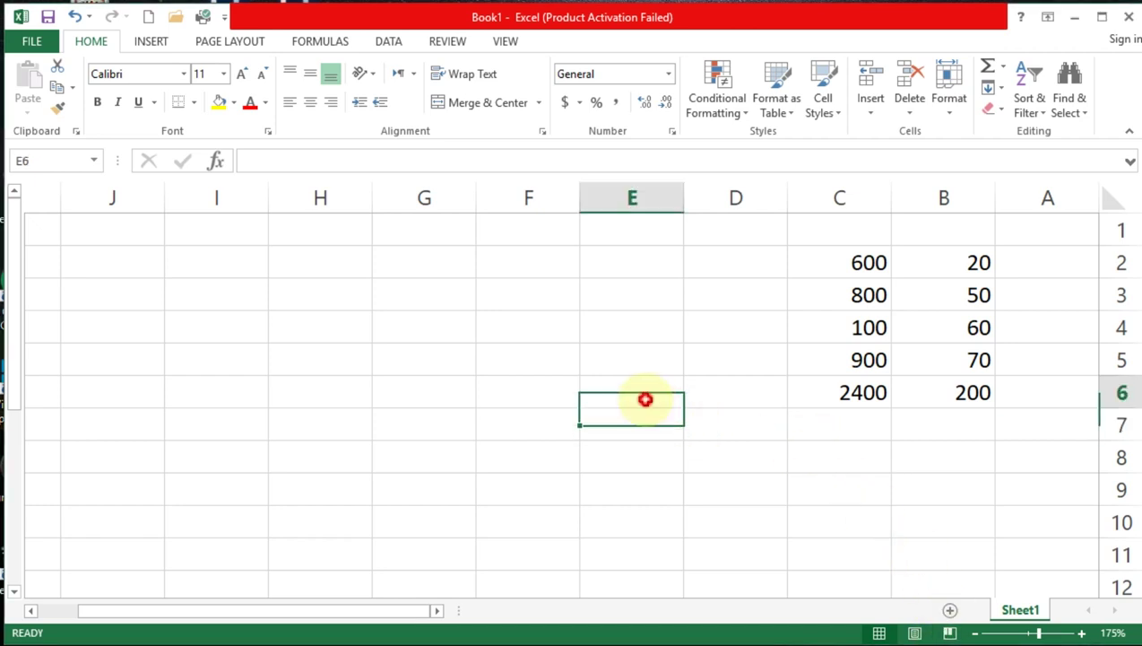
left_click(647, 427)
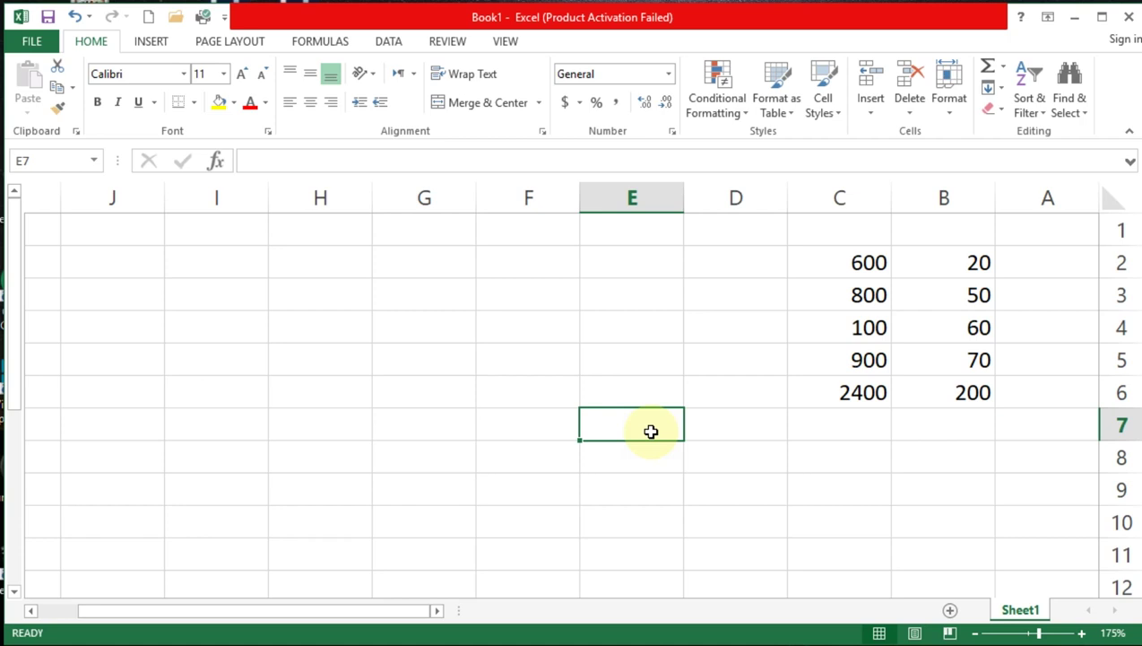
left_click(640, 393)
left_click(635, 427)
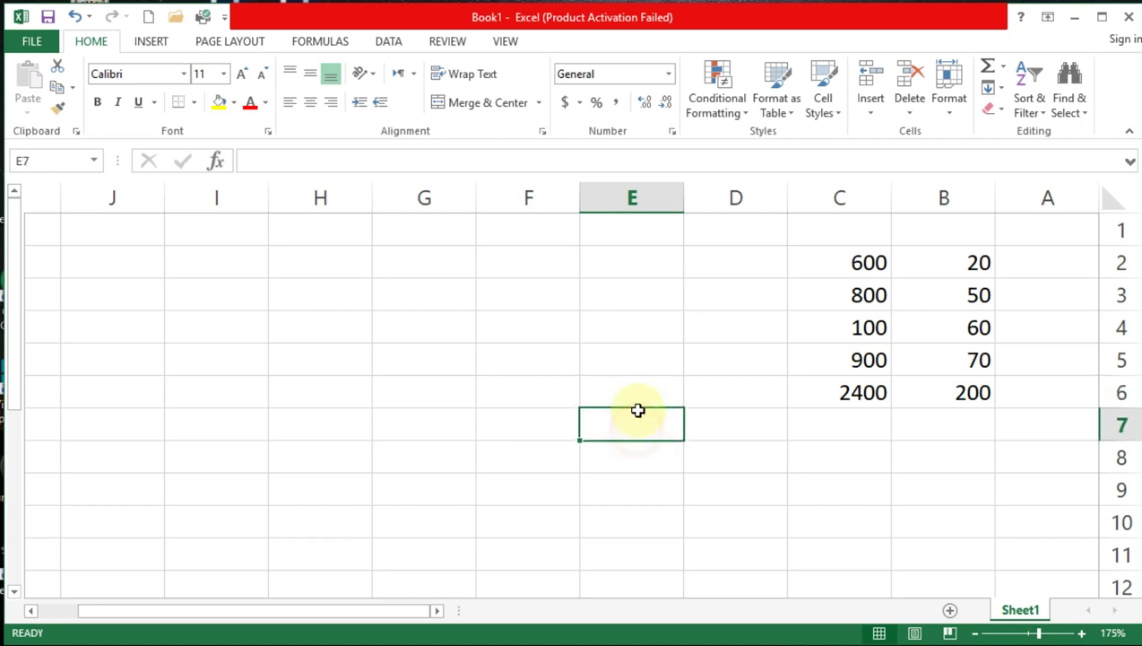
left_click(634, 391)
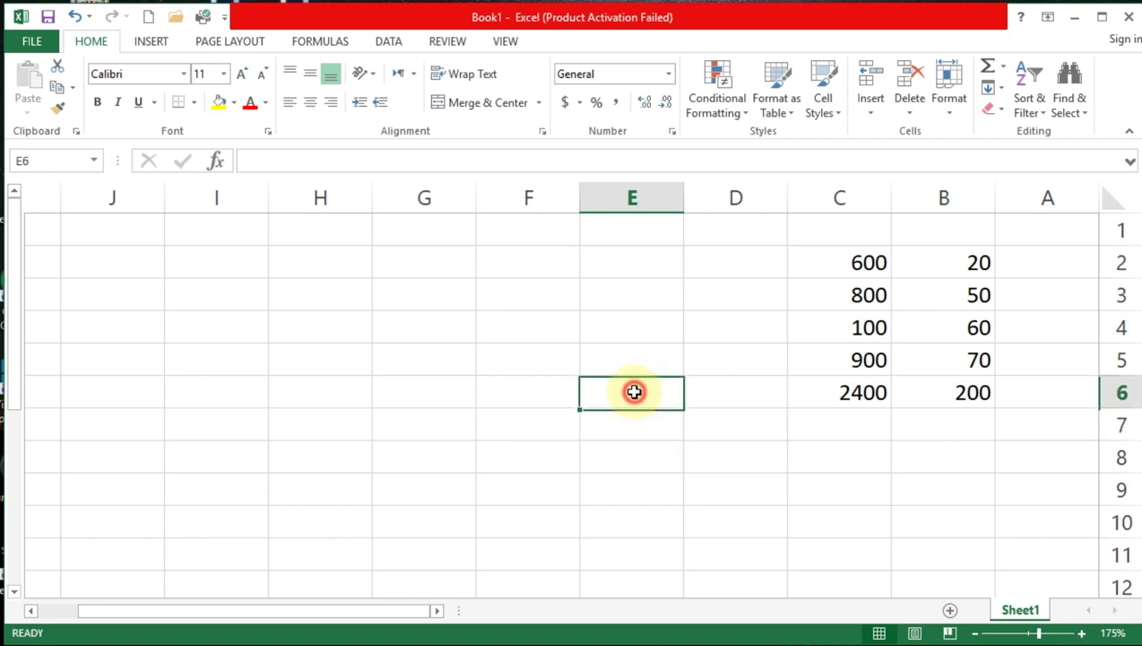
left_click(632, 428)
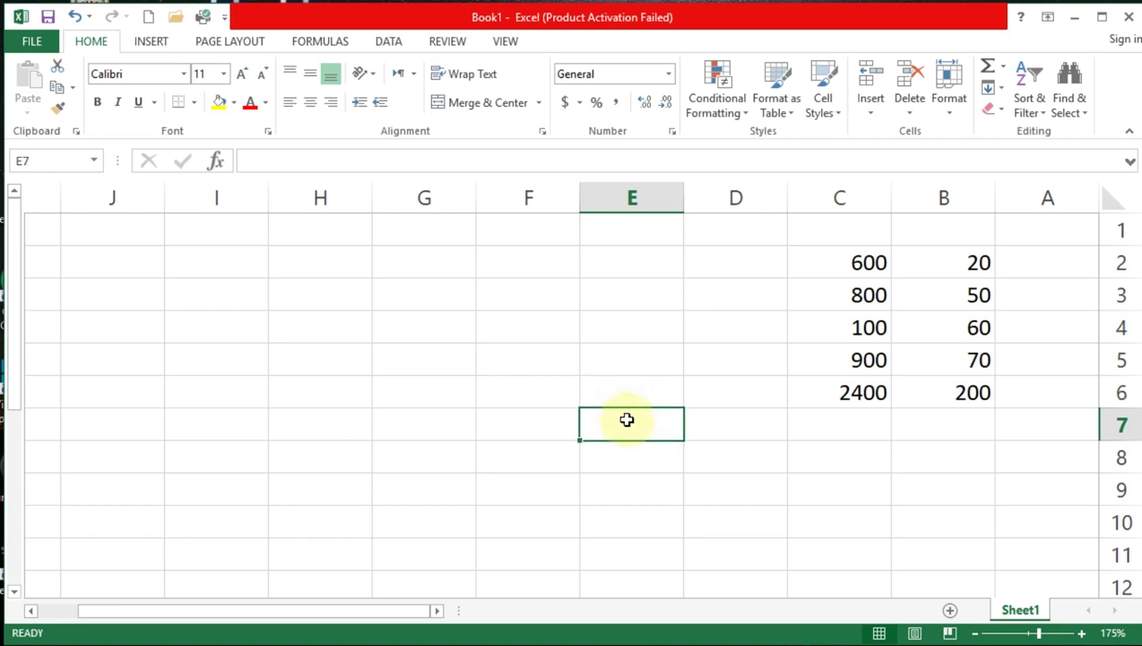
Insert SUM in E7 with B2:B5 as Number1 and C2:C5 as Number2, previewing 2600.
left_click(215, 164)
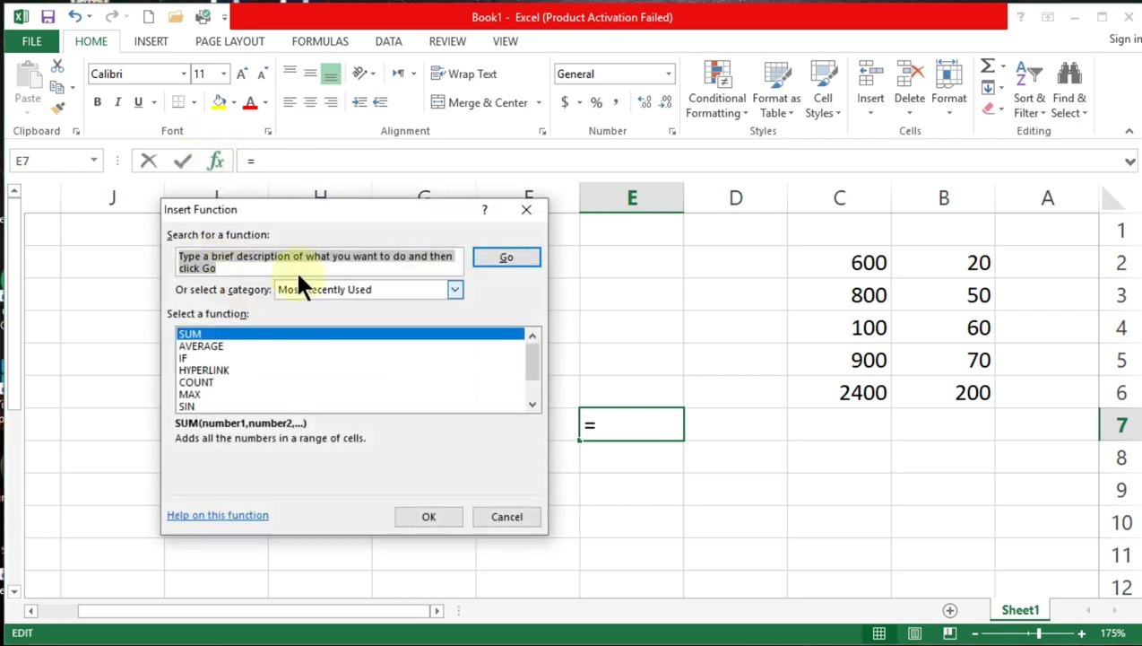
left_click(430, 516)
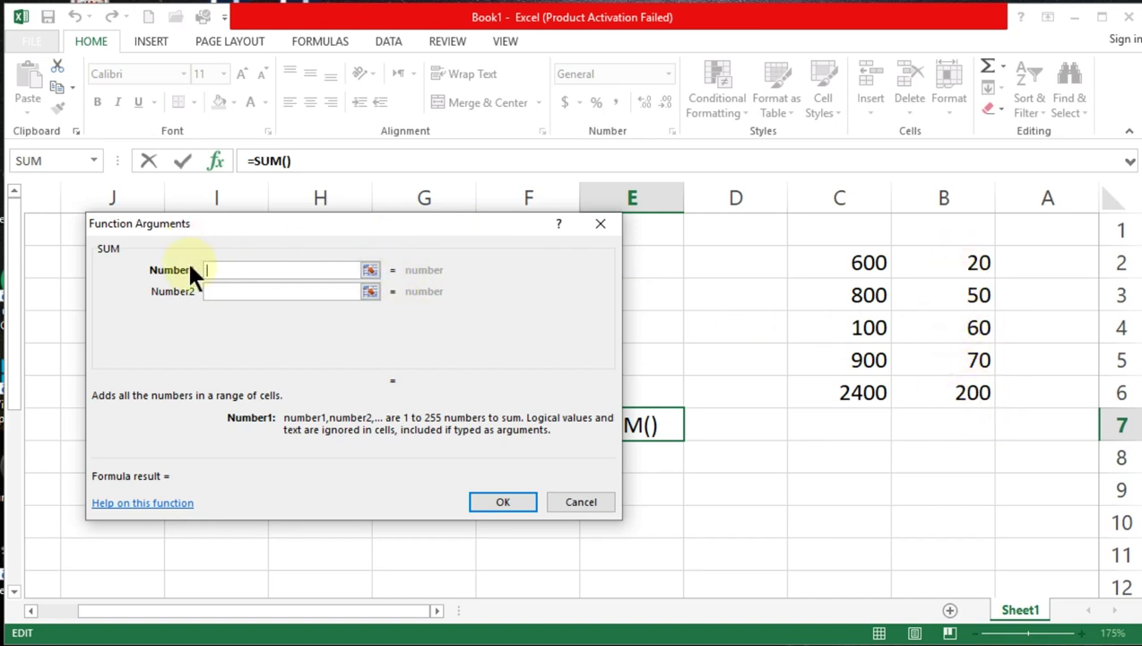
left_click(368, 269)
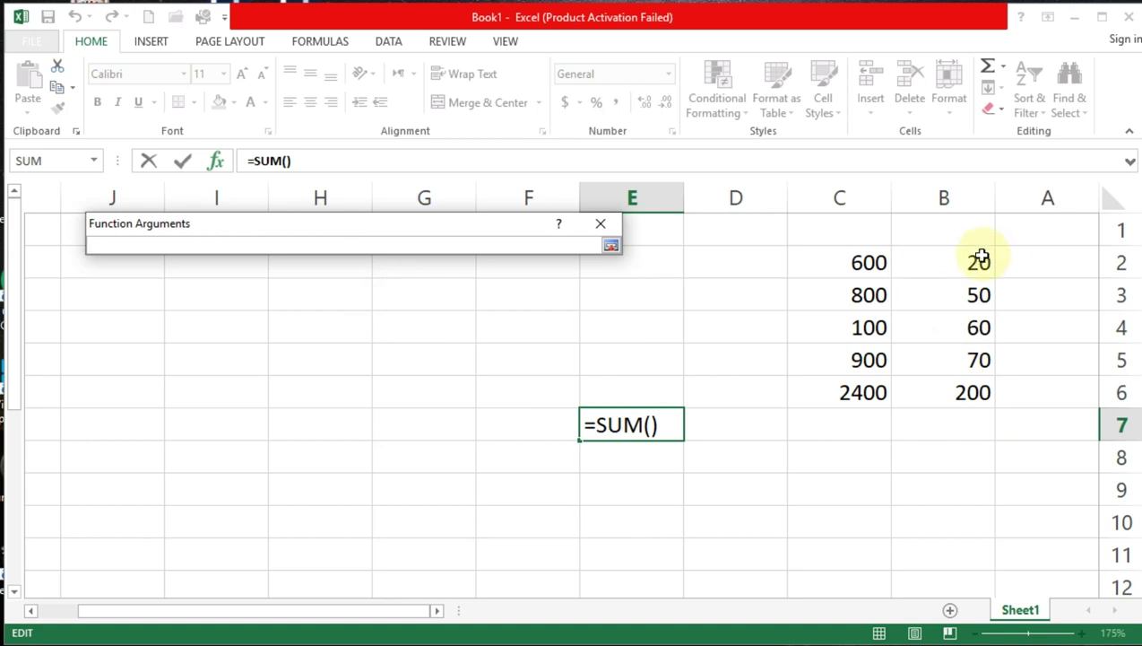
left_click_drag(979, 260, 971, 367)
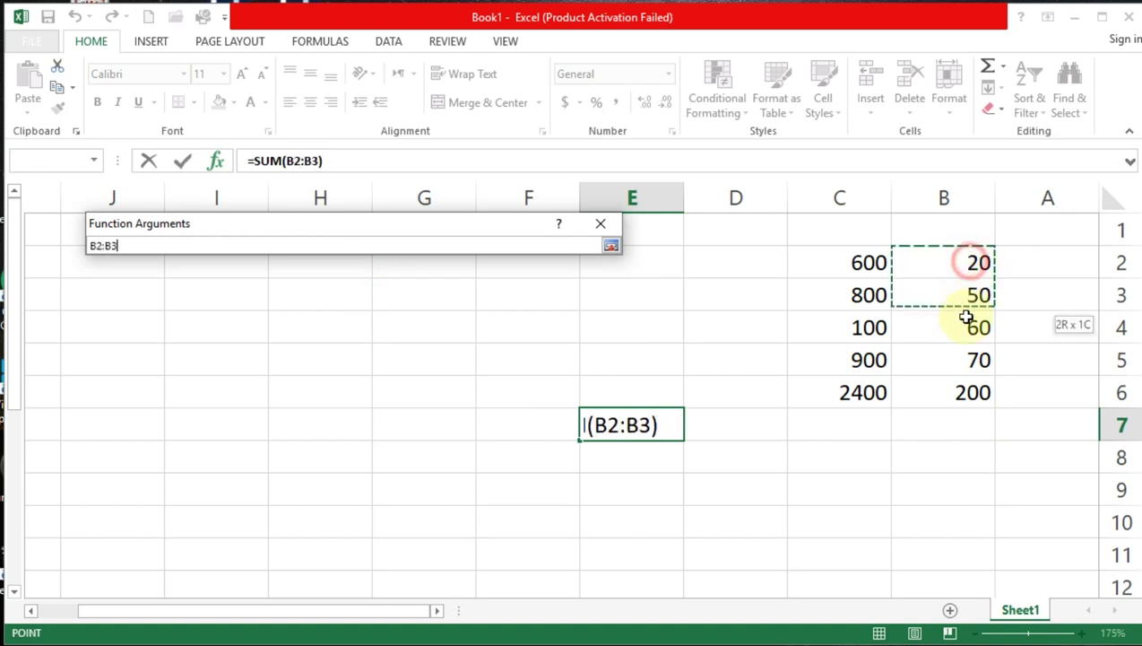
left_click(610, 247)
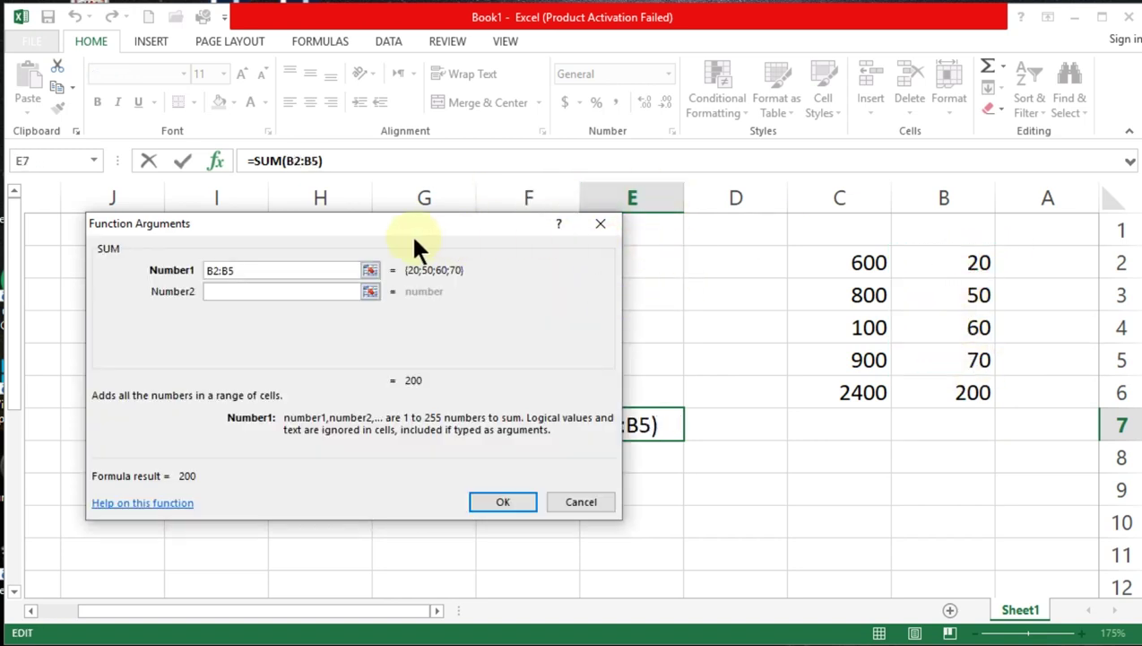
left_click(217, 293)
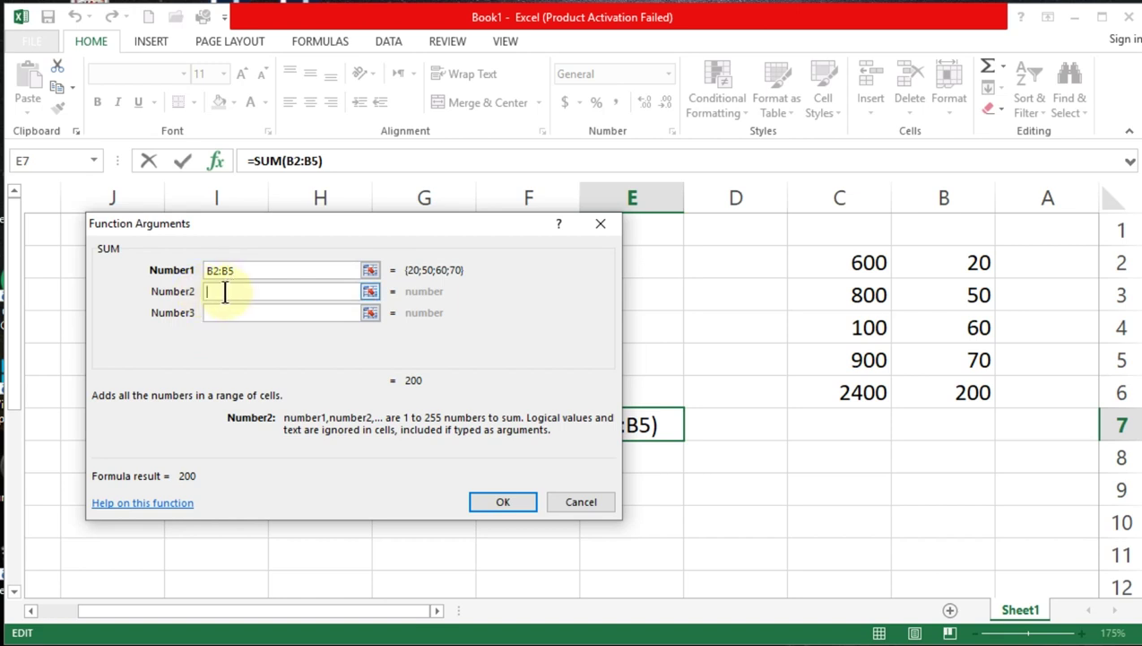
left_click(370, 292)
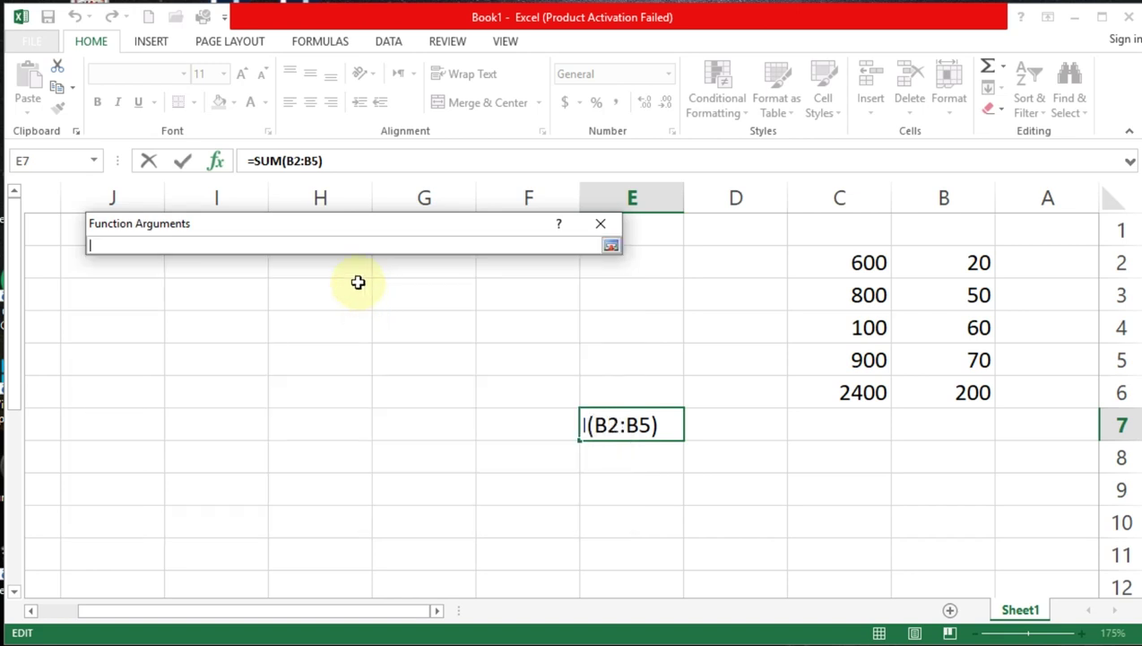
left_click(610, 244)
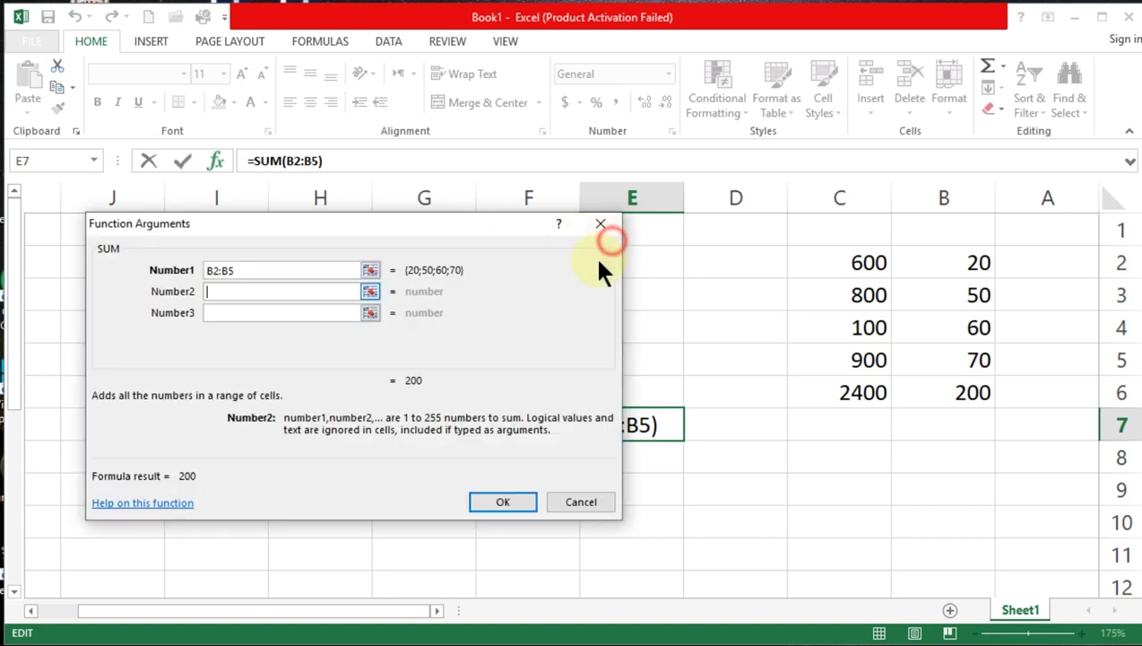
left_click(231, 291)
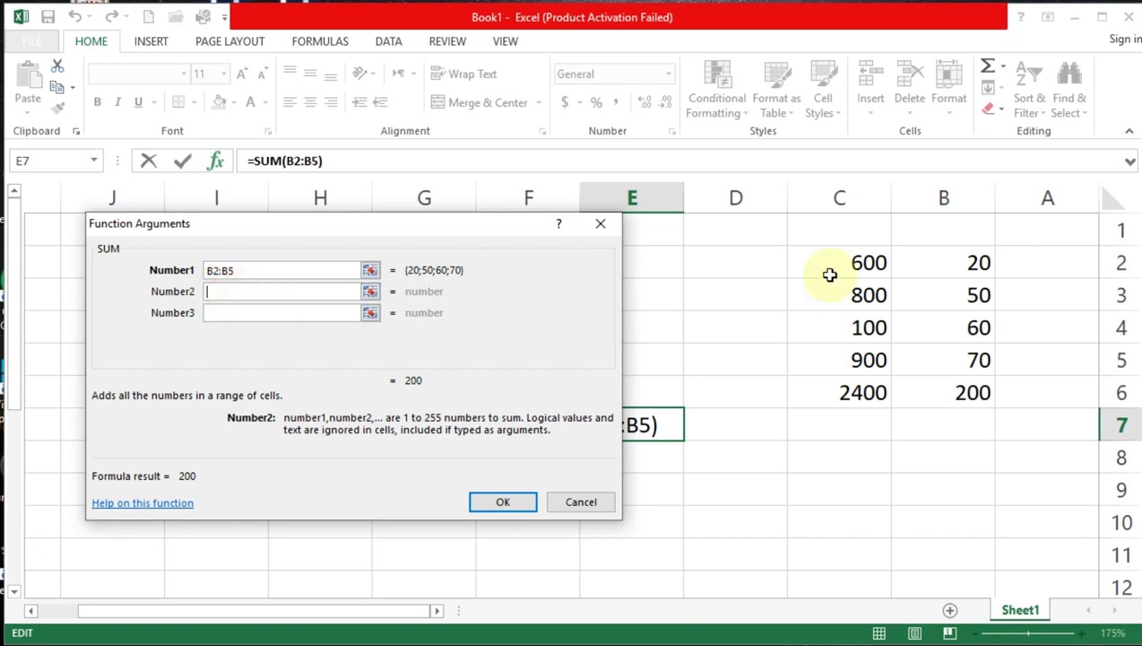
left_click_drag(855, 260, 859, 360)
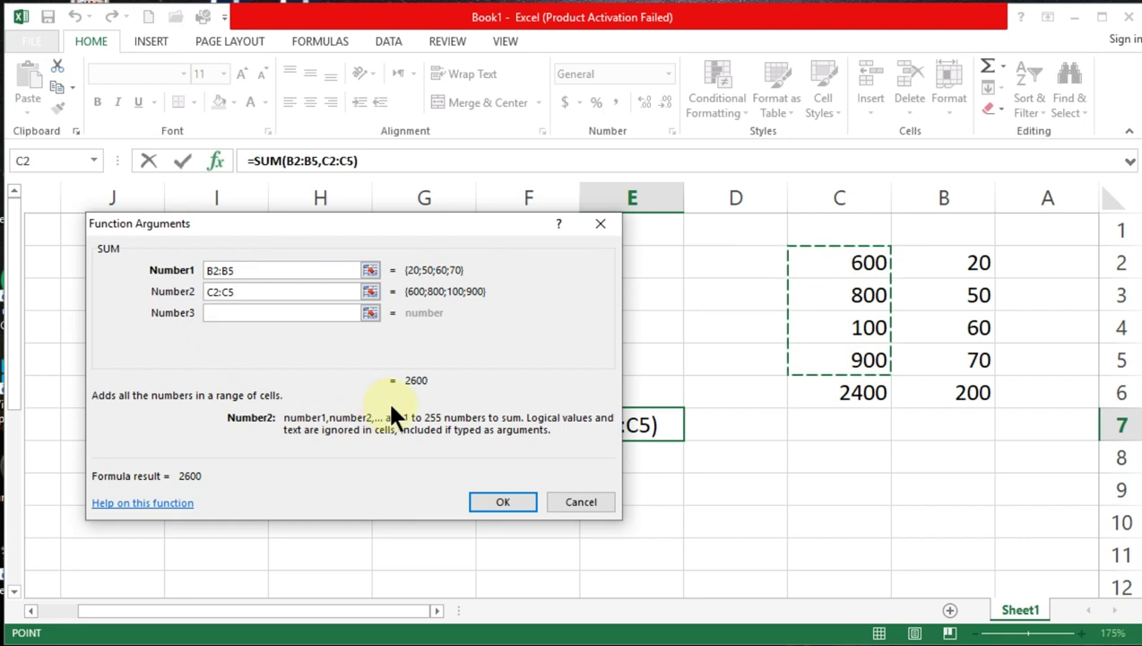
Confirm E7's =SUM(B2:B5,C2:C5) formula, showing 2600.
left_click(500, 504)
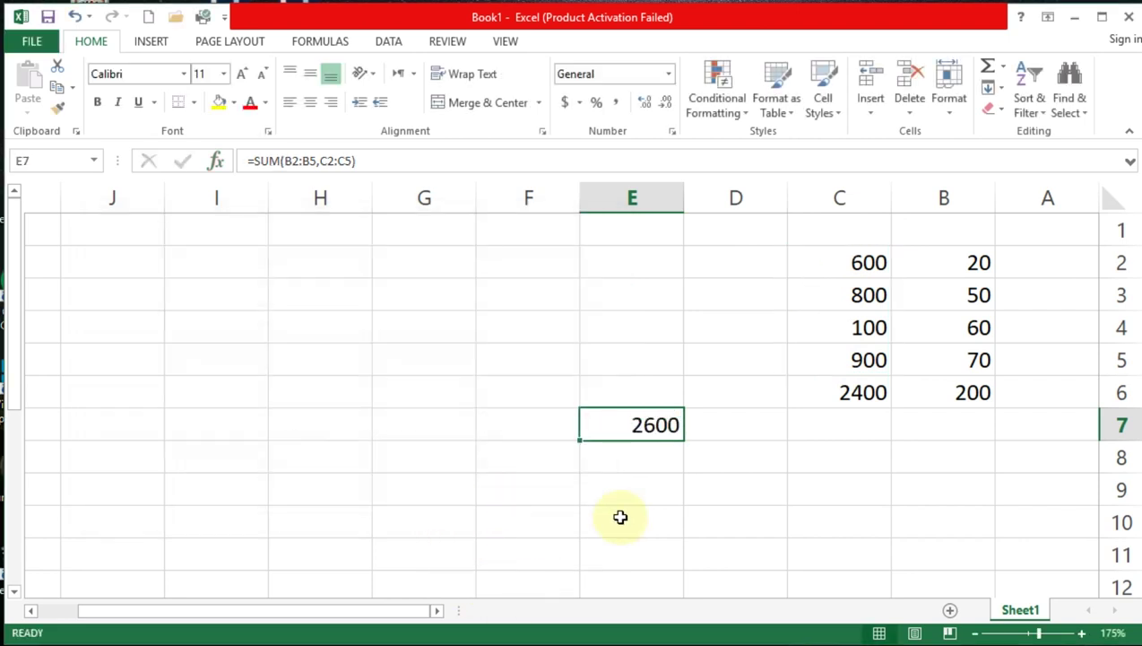
left_click(622, 427)
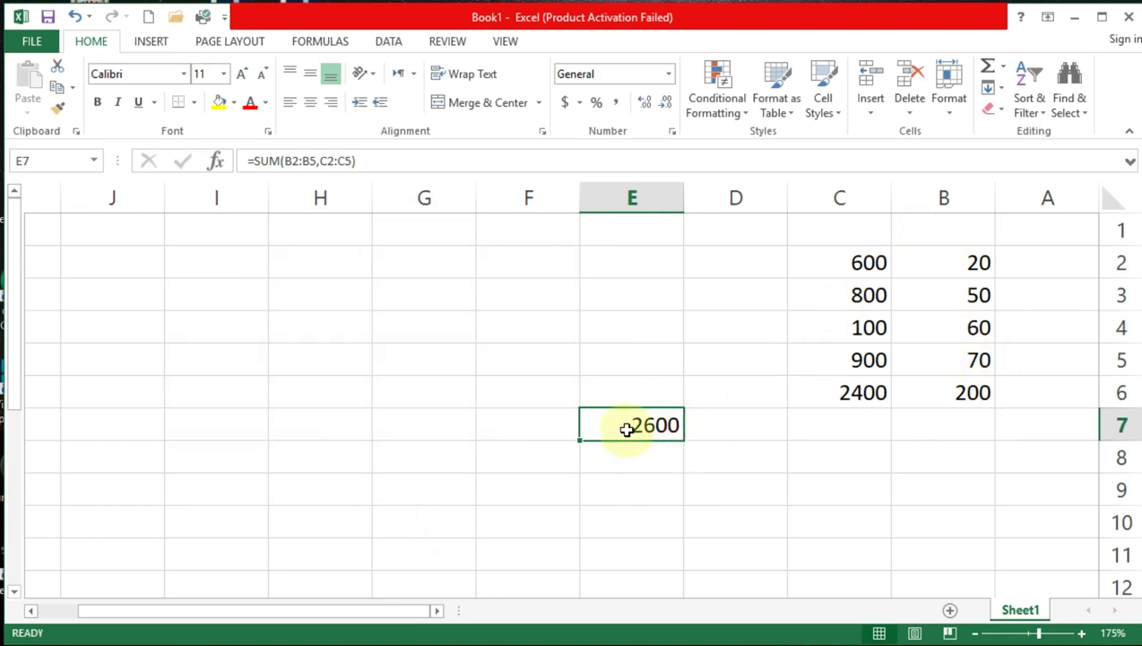
double_click(642, 432)
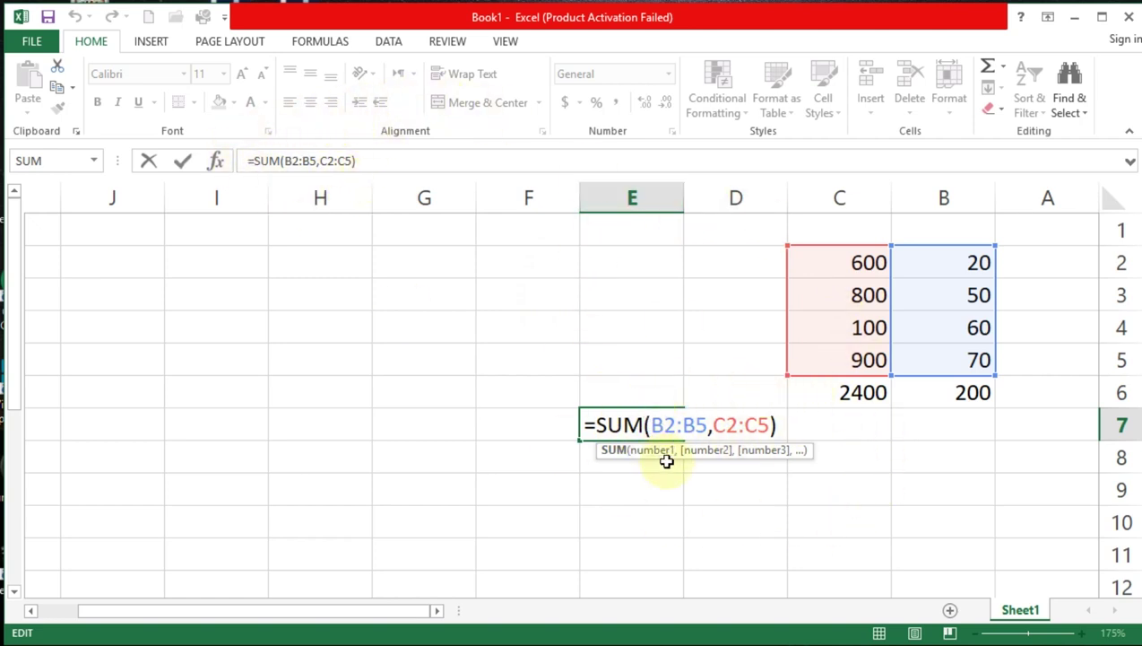
key("ctrl+Return")
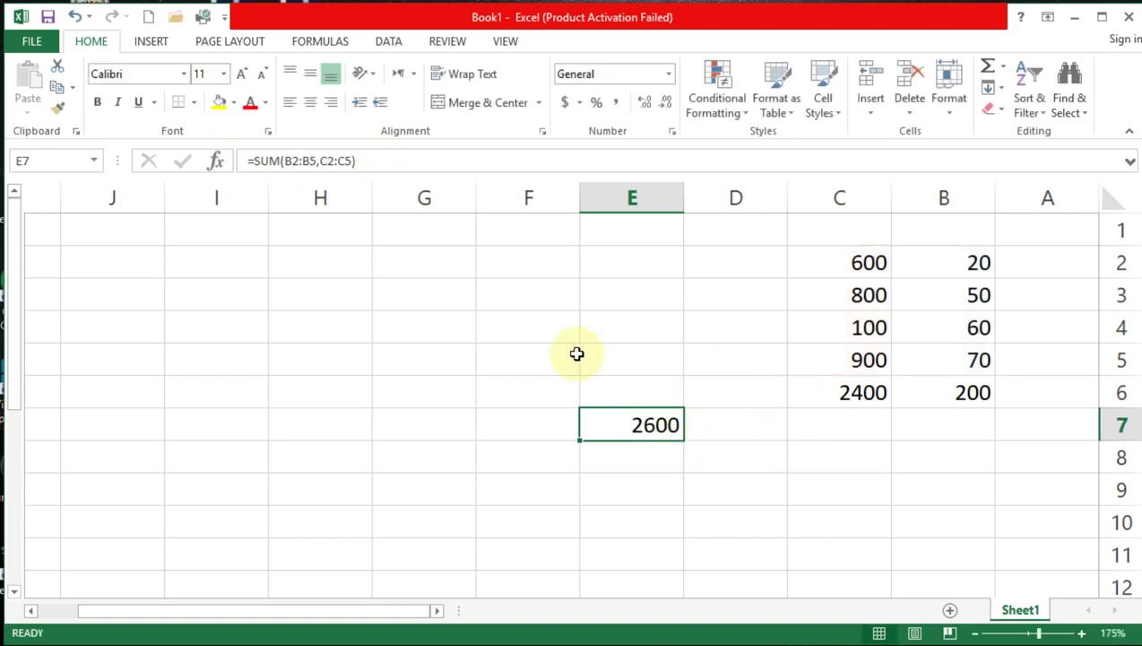
Compare the SUM formulas in B6 and C6 with the one in E7.
left_click(960, 392)
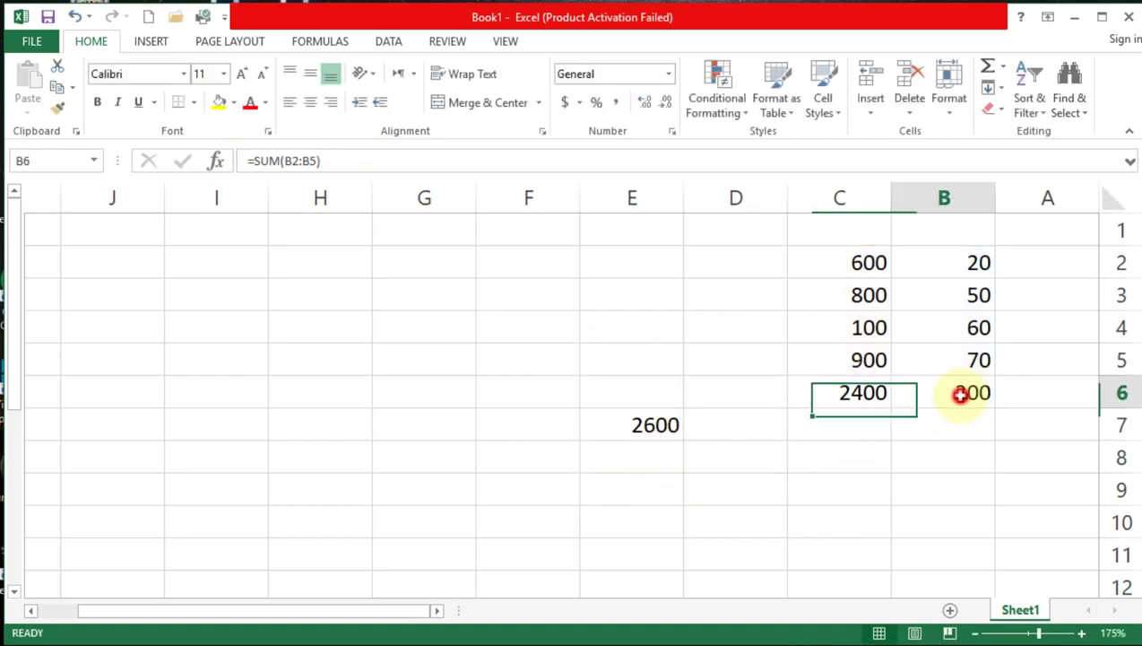
left_click(853, 395)
left_click(944, 392)
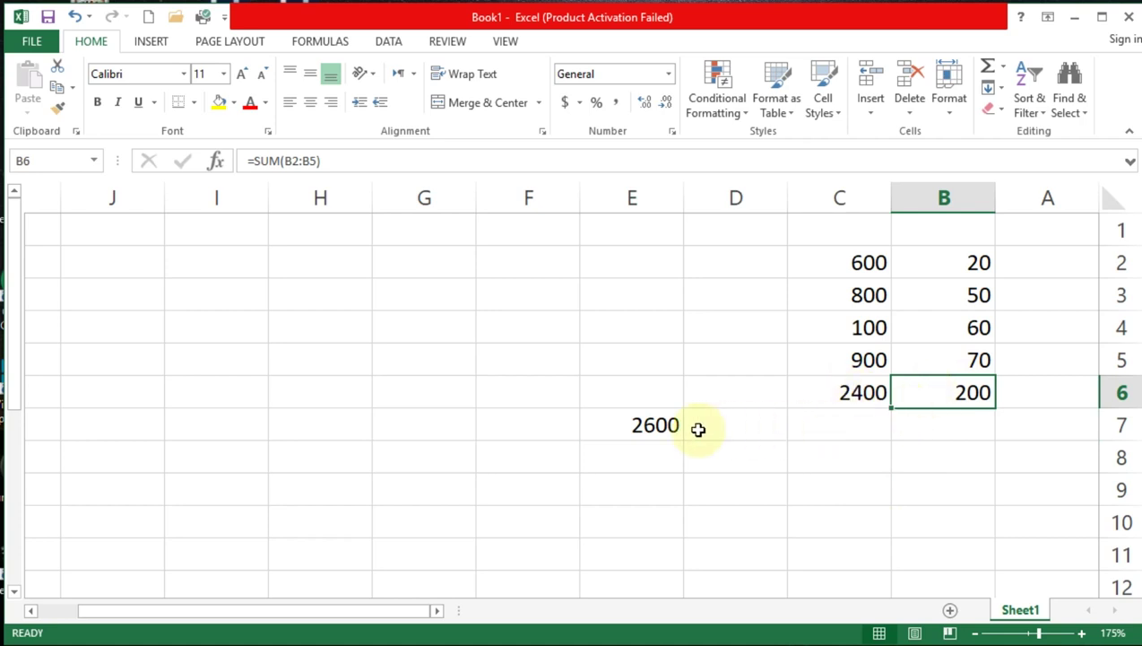
left_click(653, 426)
left_click(738, 271)
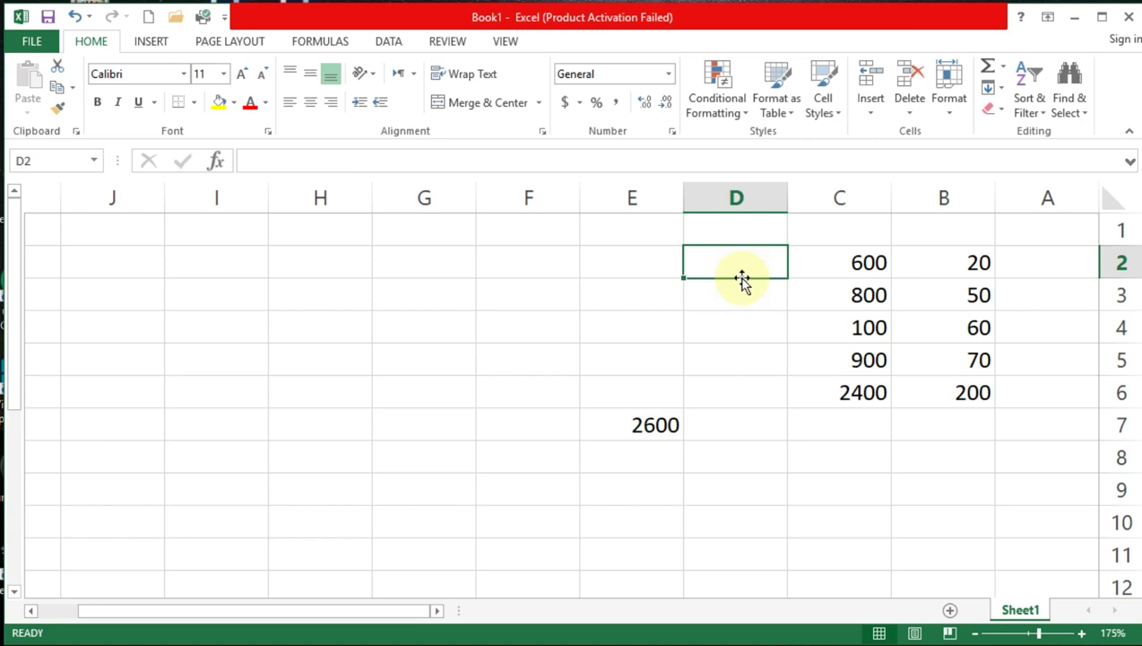
Enter 40, 900, 50, 30 and 50 into cells D2 through D6.
type("40")
key("Return")
type("900")
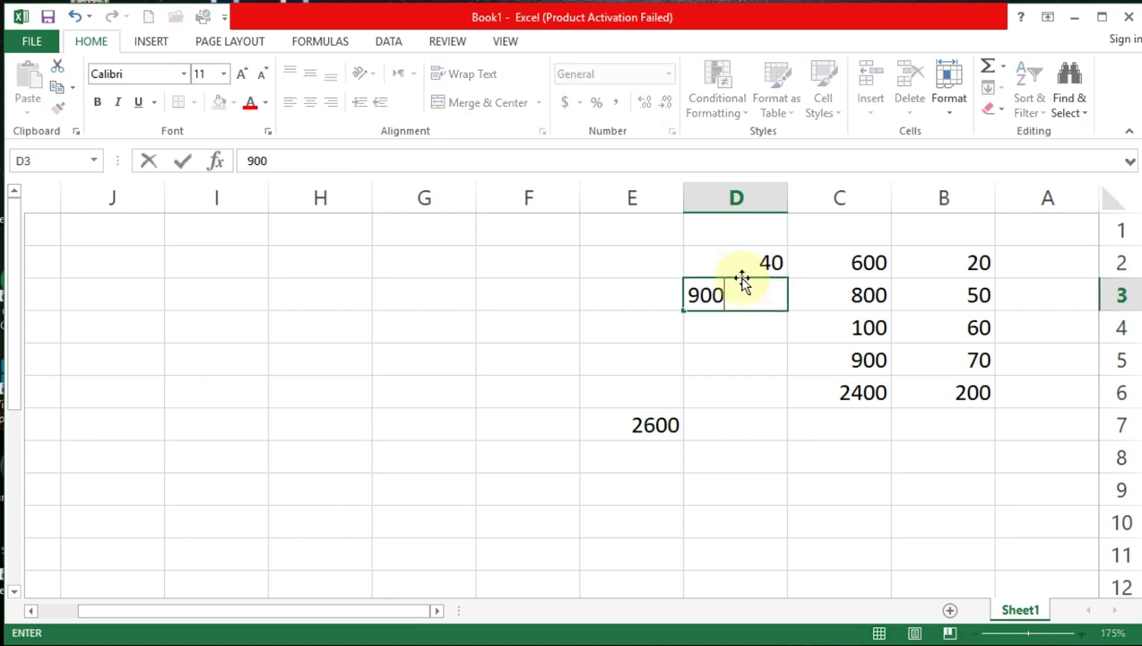
key("Return")
type("50")
key("Return")
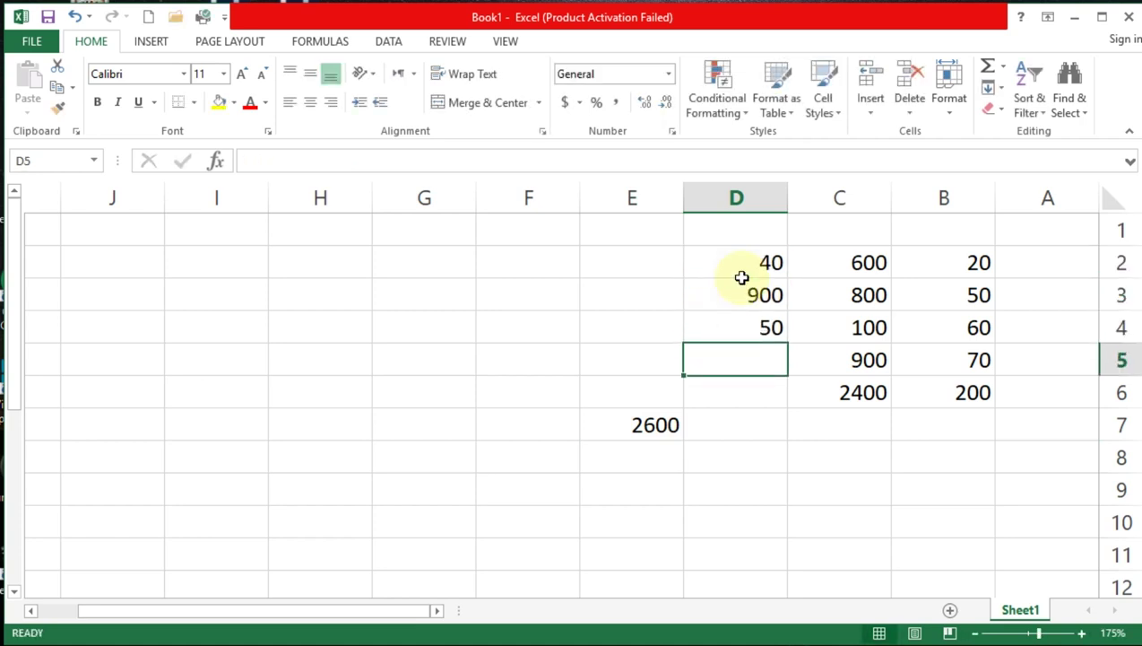
type("30")
key("Return")
type("50")
key("Return")
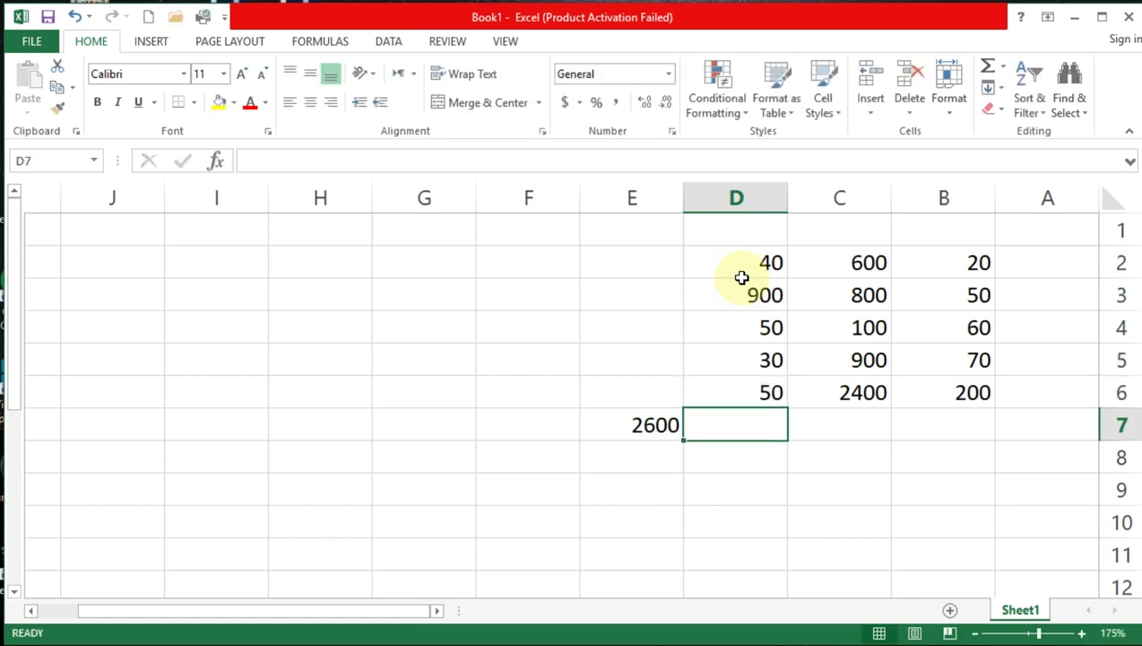
Add D2:D6 as a third range to E7's SUM, giving 3670.
left_click(644, 430)
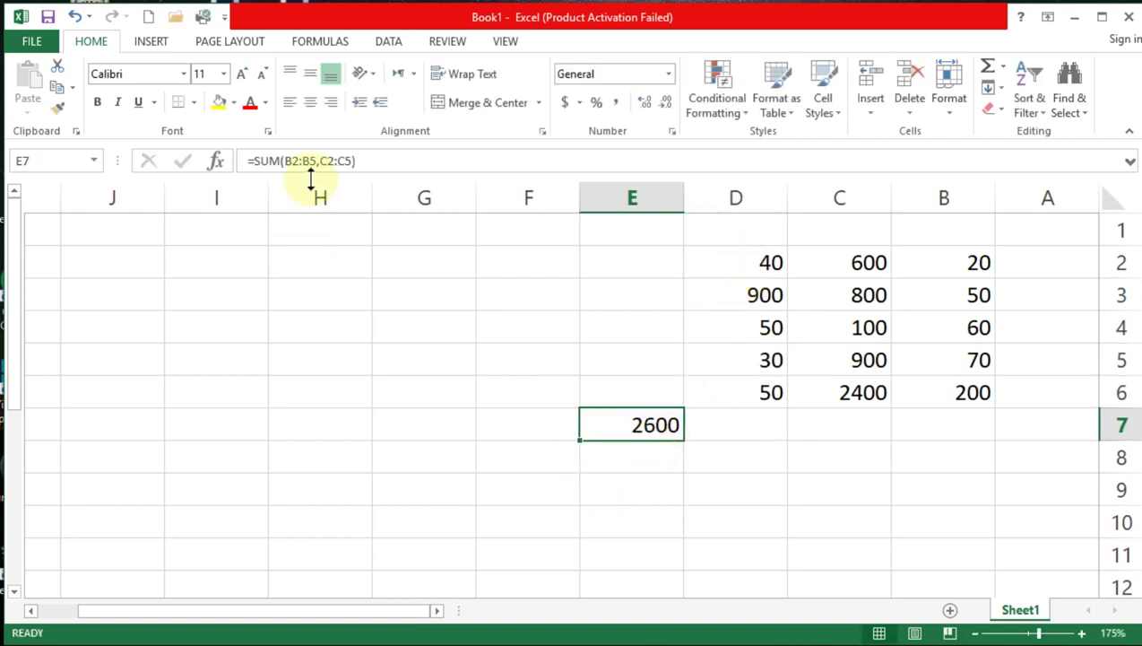
left_click(215, 161)
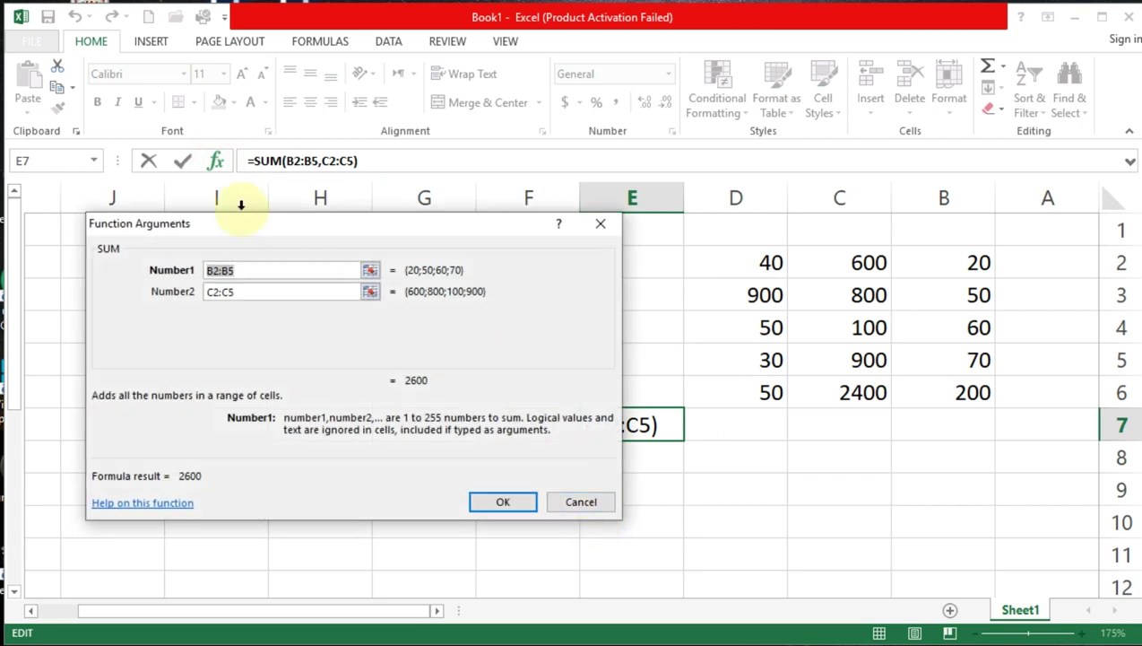
left_click(292, 291)
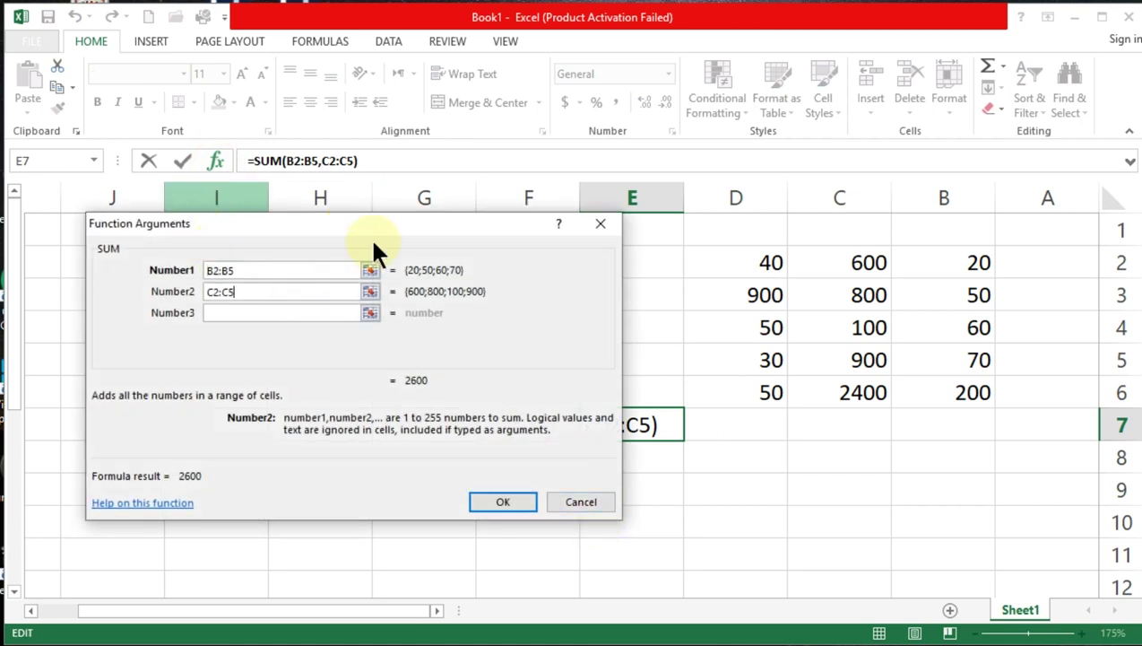
left_click_drag(382, 228, 325, 116)
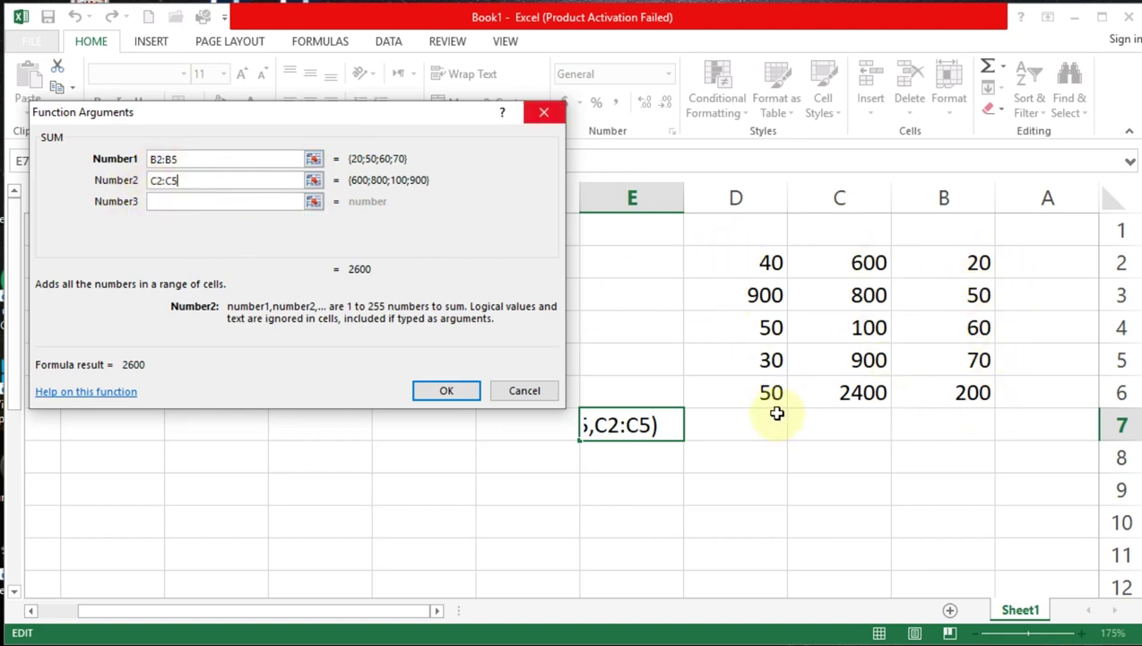
left_click(182, 201)
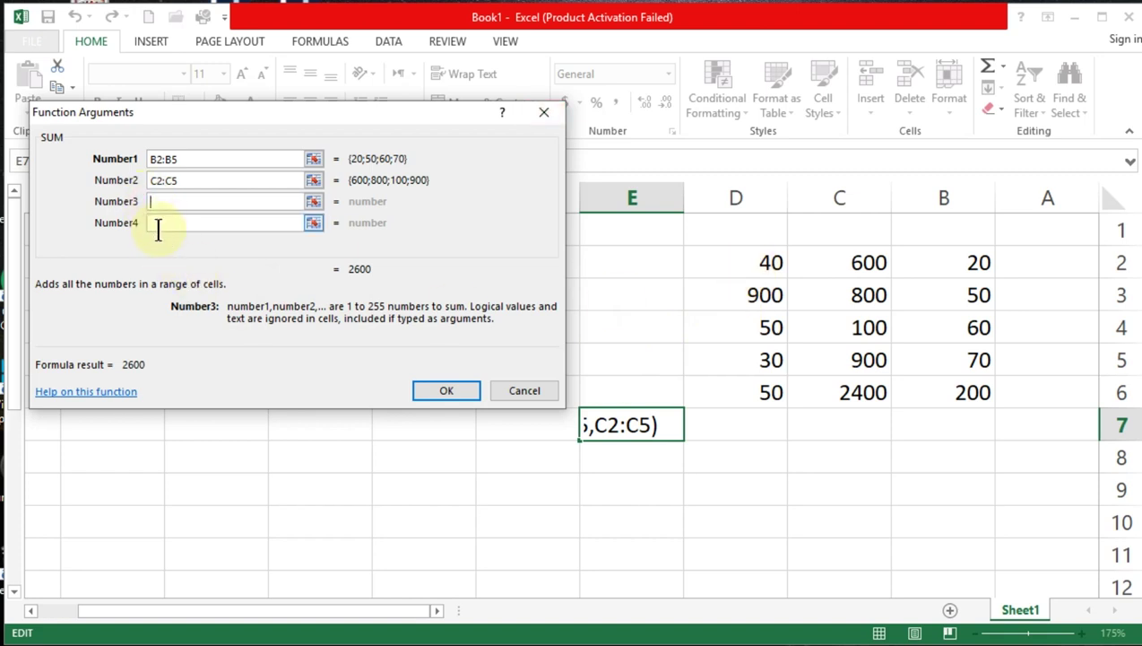
left_click(763, 269)
left_click_drag(762, 278, 771, 395)
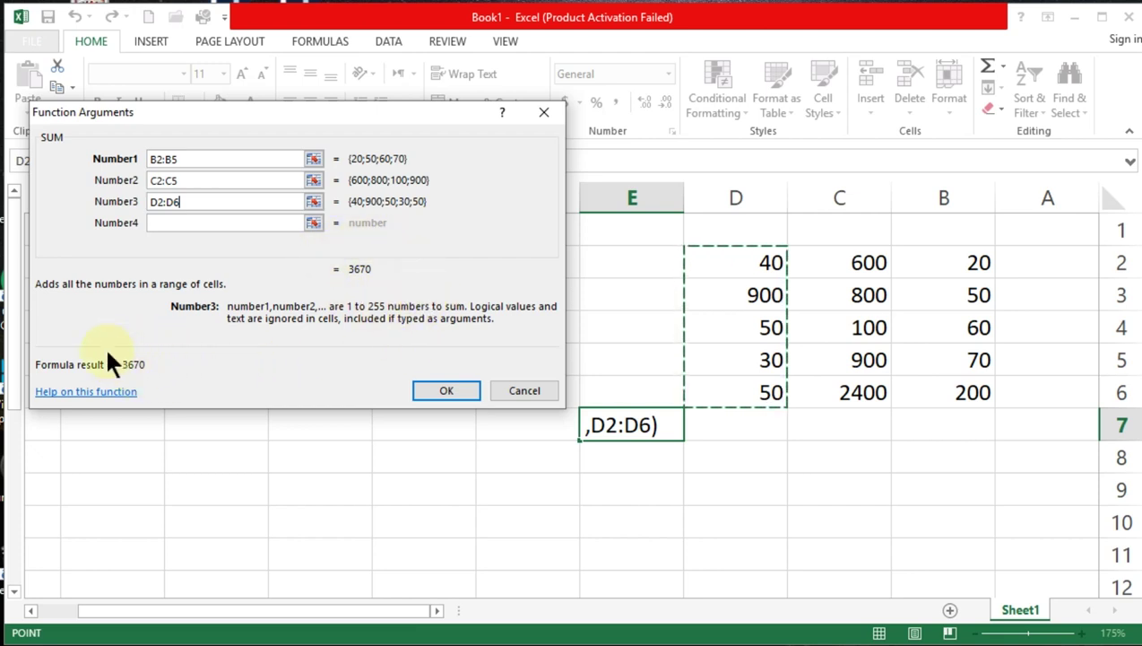
left_click(441, 395)
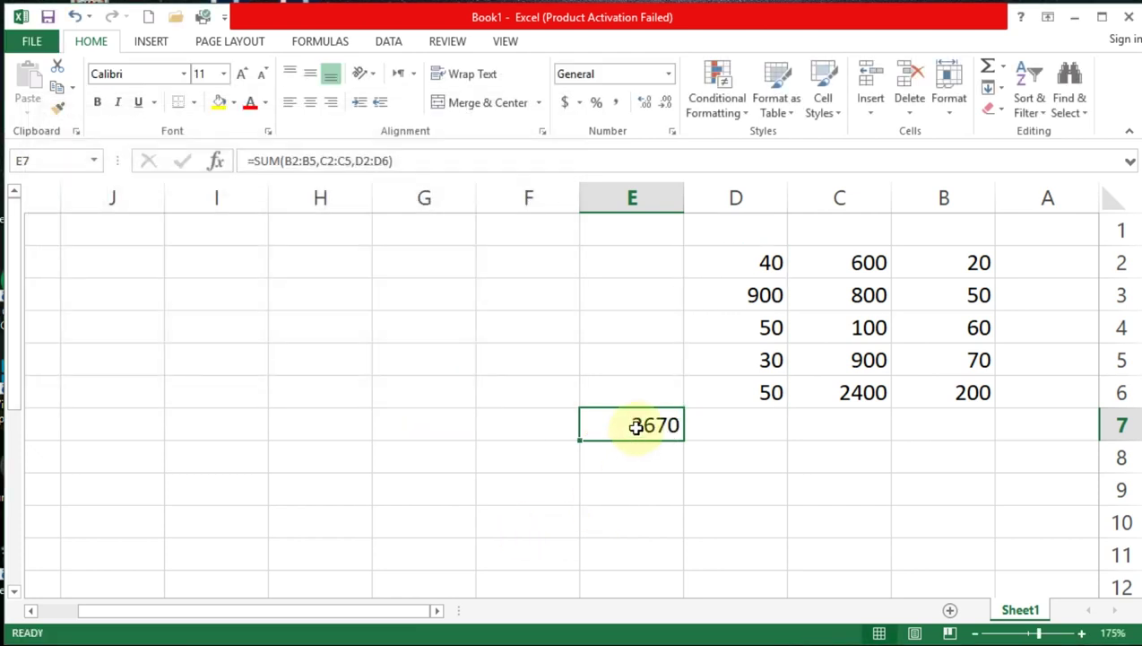
left_click(637, 427)
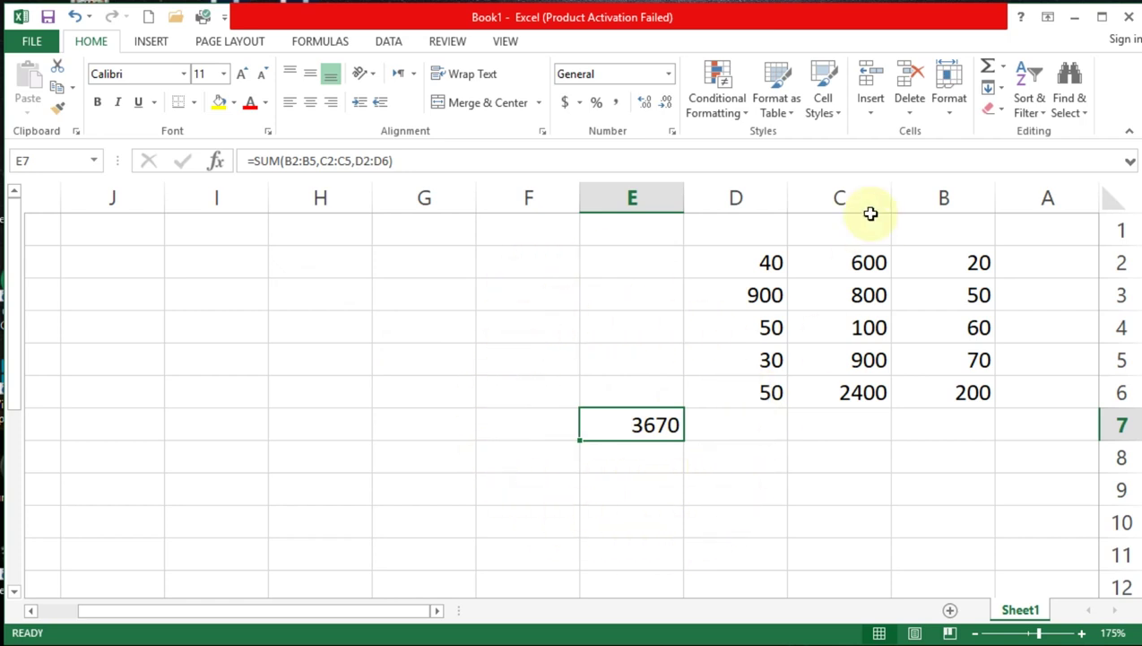
left_click(1003, 66)
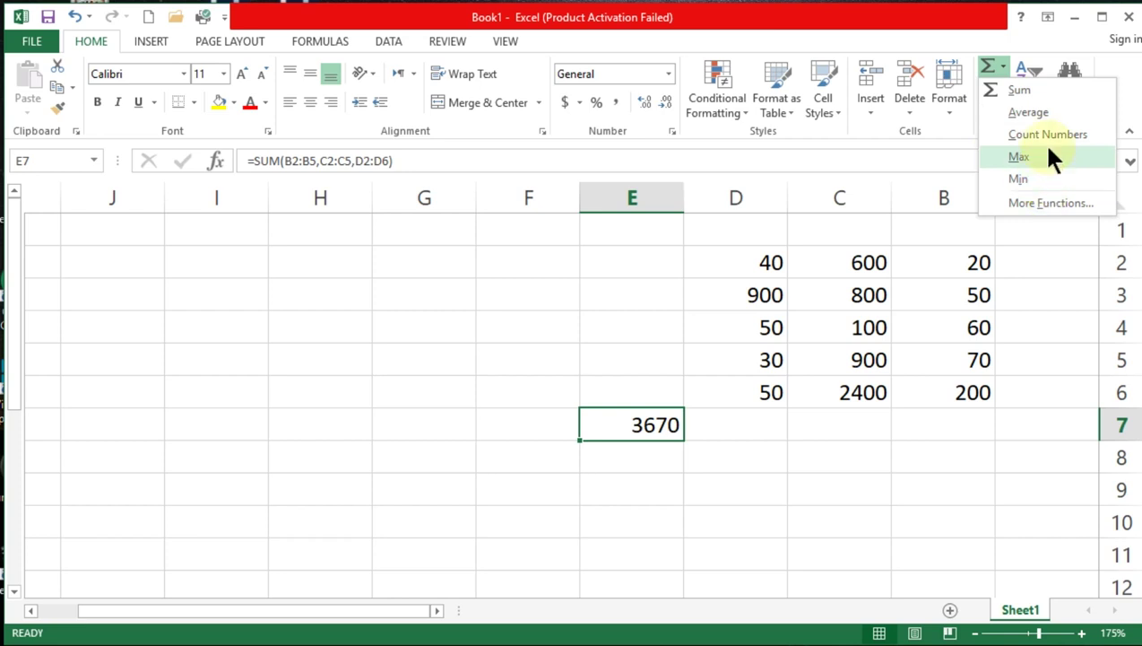
left_click(602, 322)
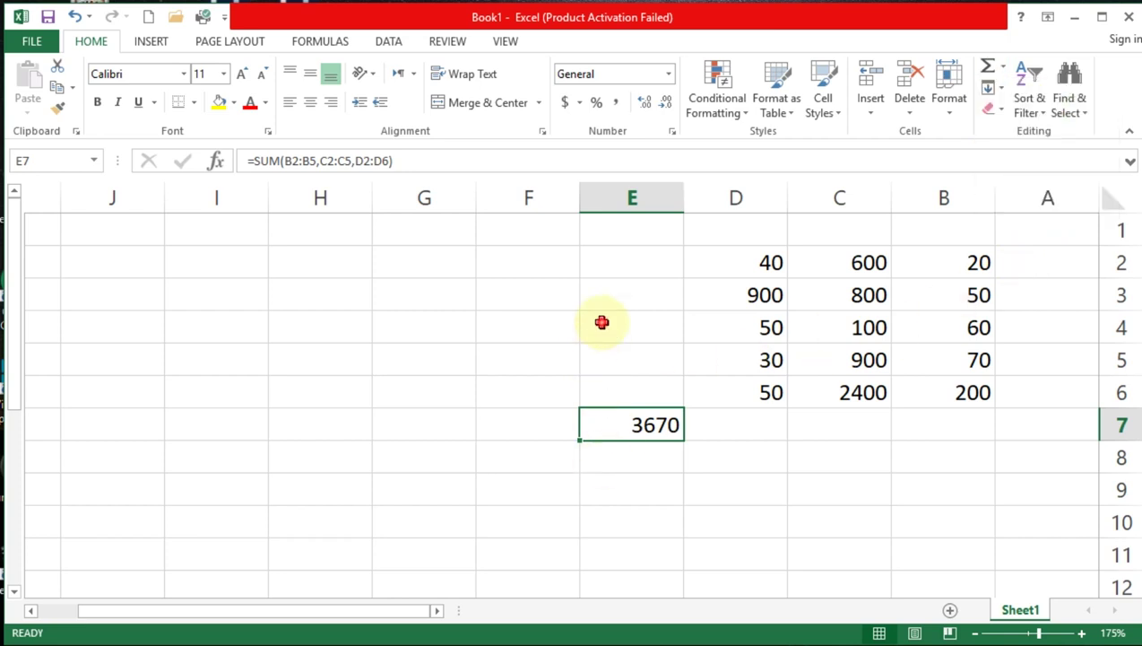
left_click(602, 322)
Save the workbook as an Excel Workbook named 'test 1' in the Desktop folder.
left_click(48, 16)
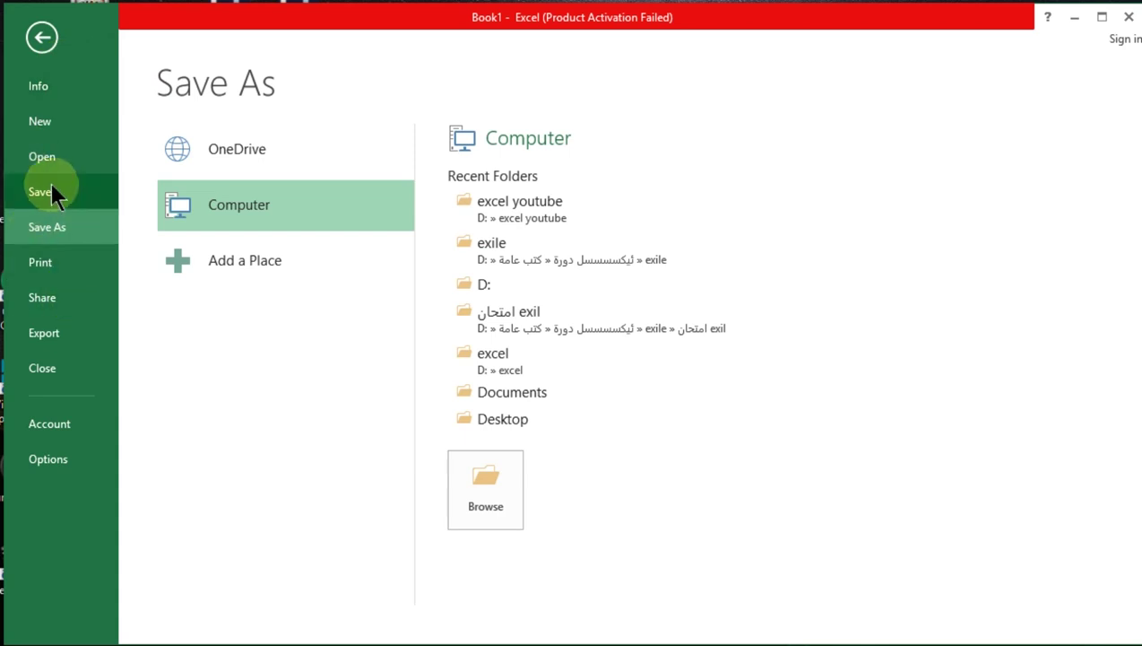
left_click(52, 188)
left_click(44, 191)
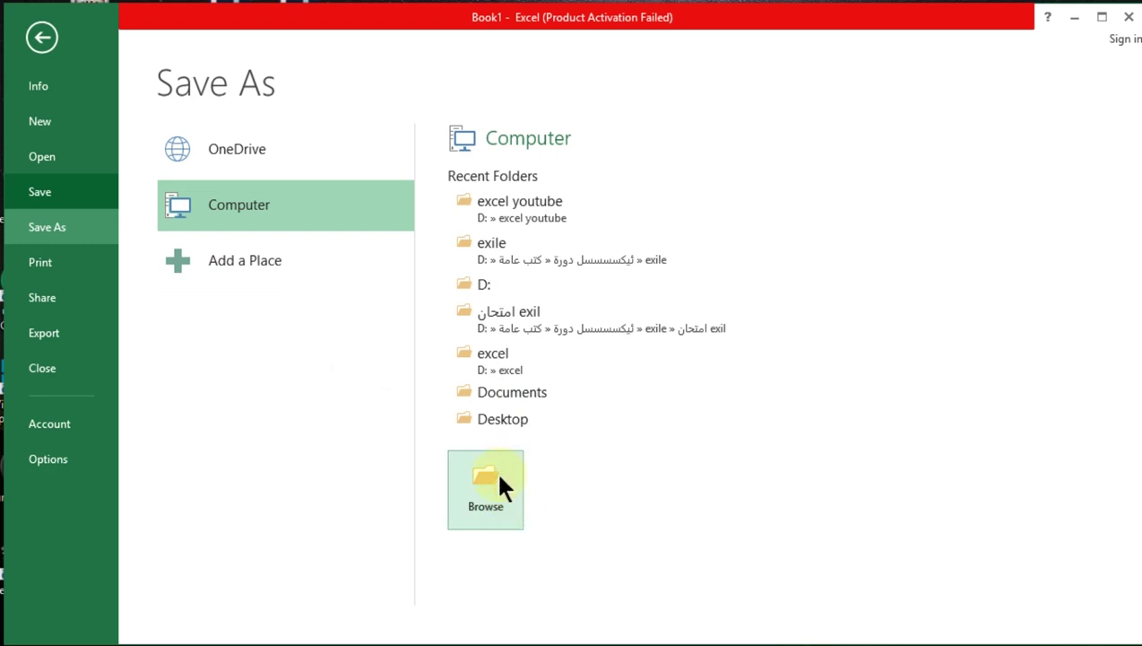
left_click(502, 511)
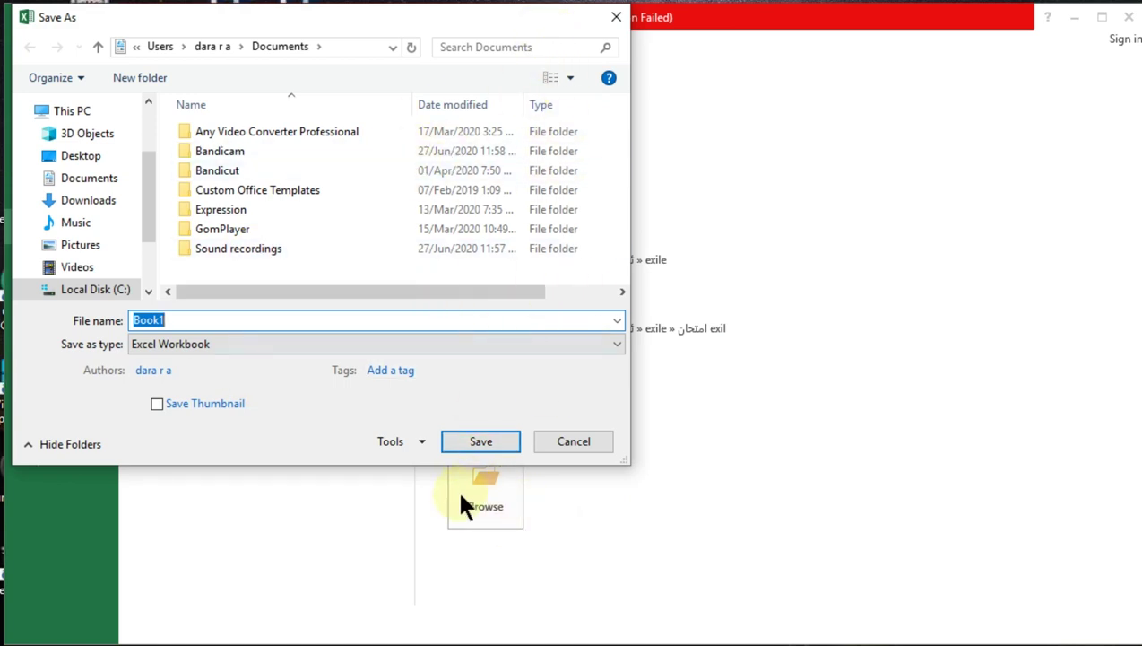
type("t")
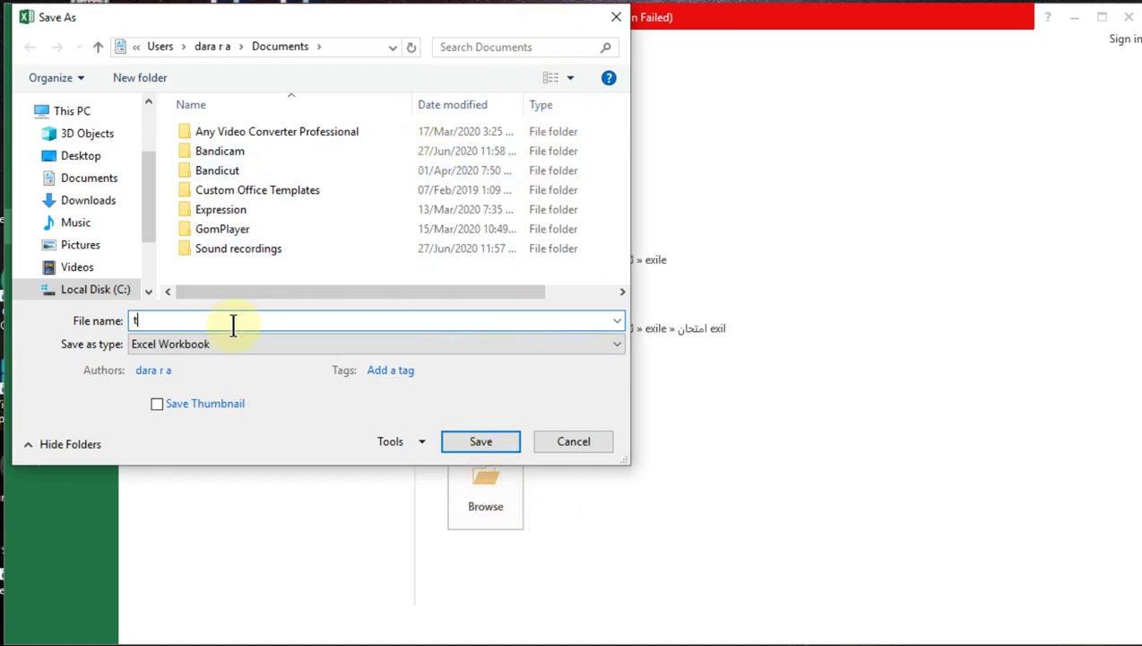
type("est")
type(" 1")
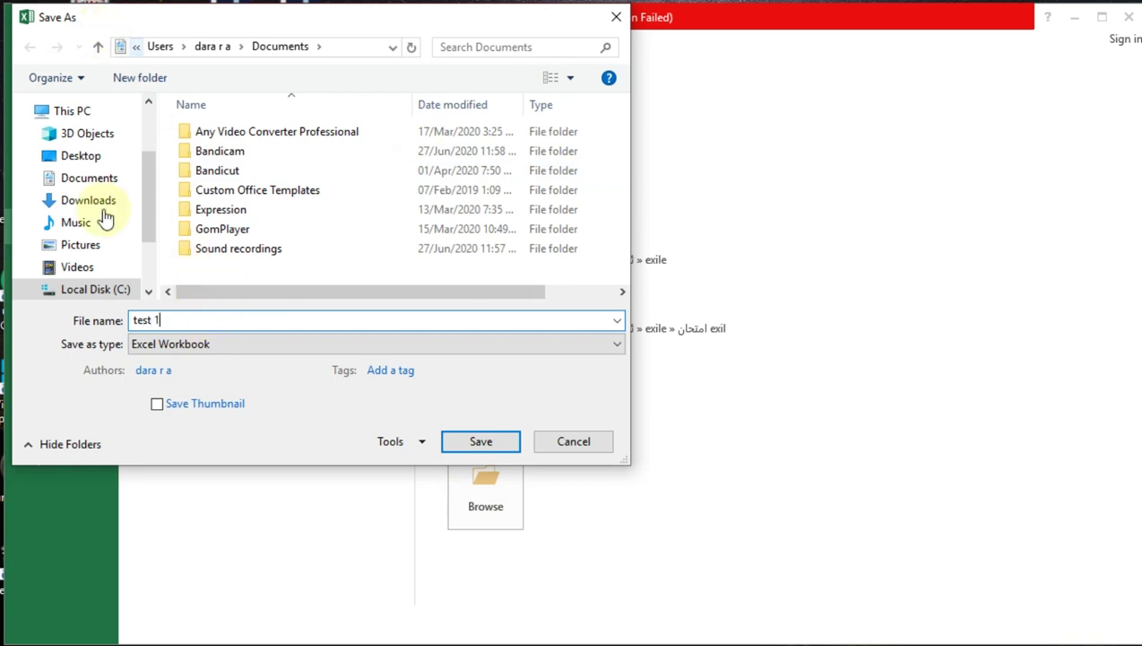
left_click_drag(149, 188, 145, 100)
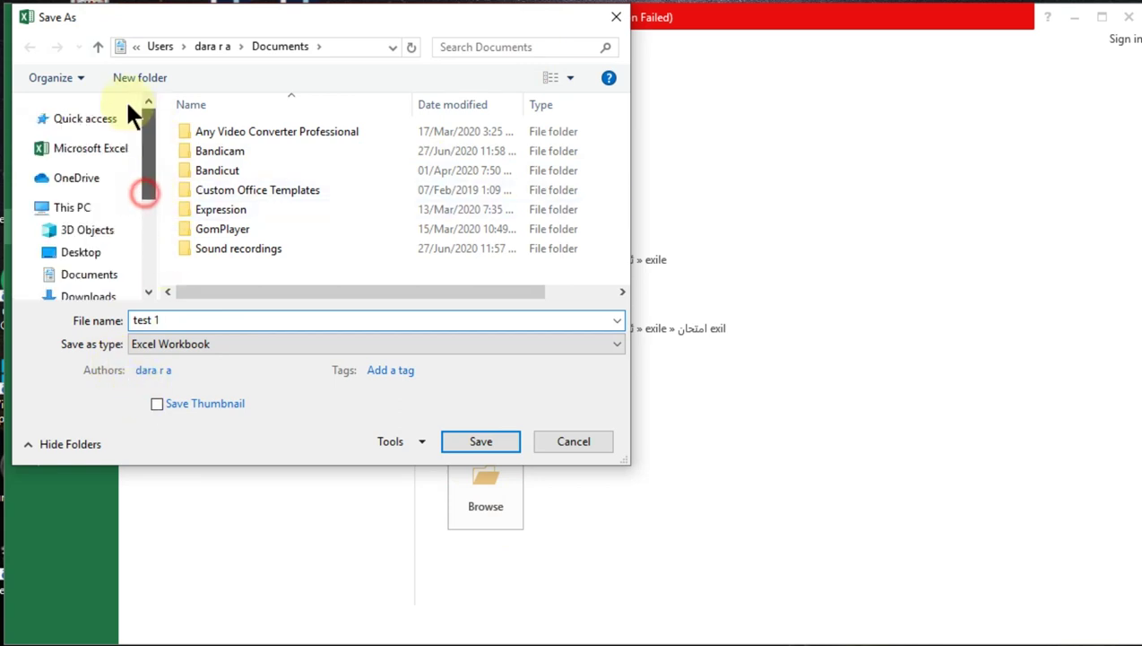
left_click(73, 254)
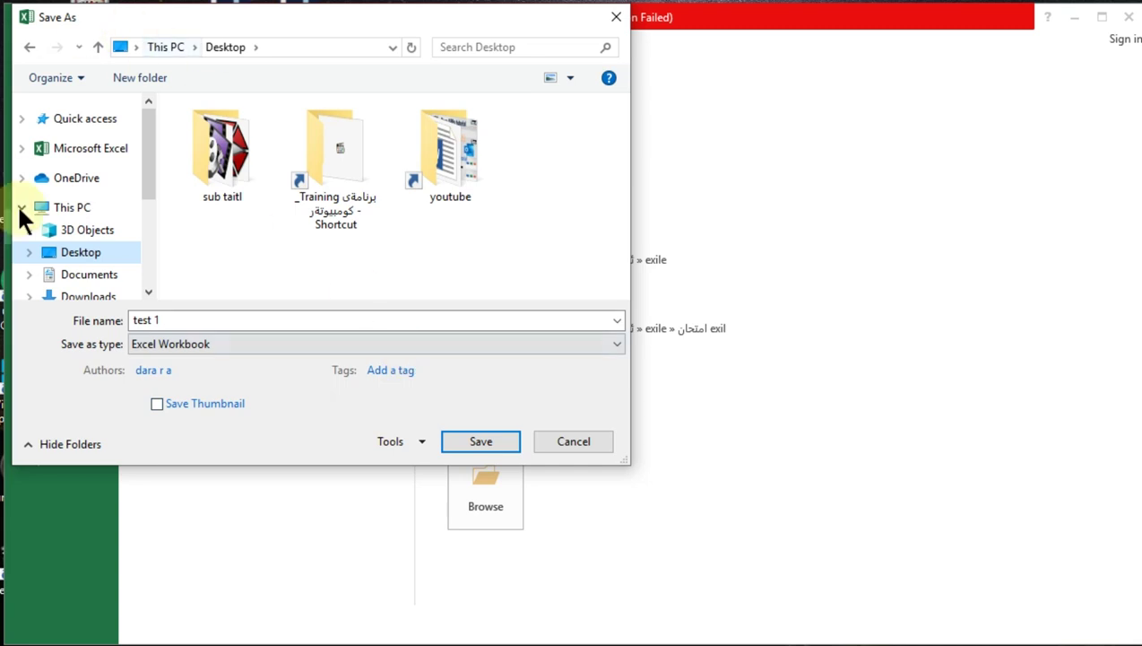
left_click(468, 443)
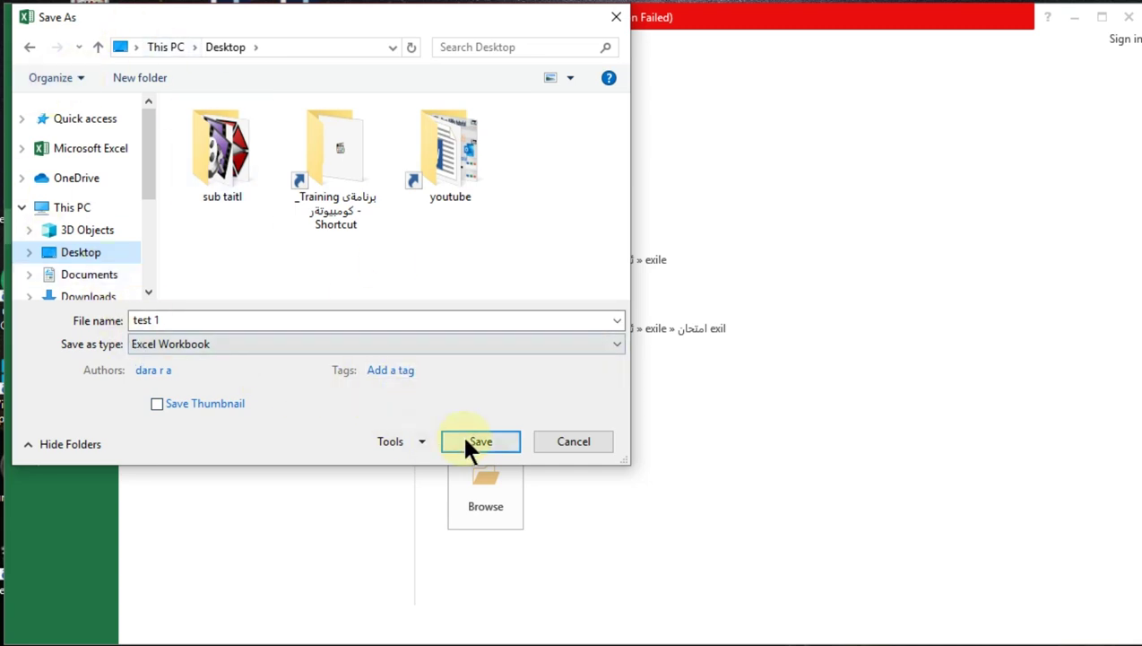